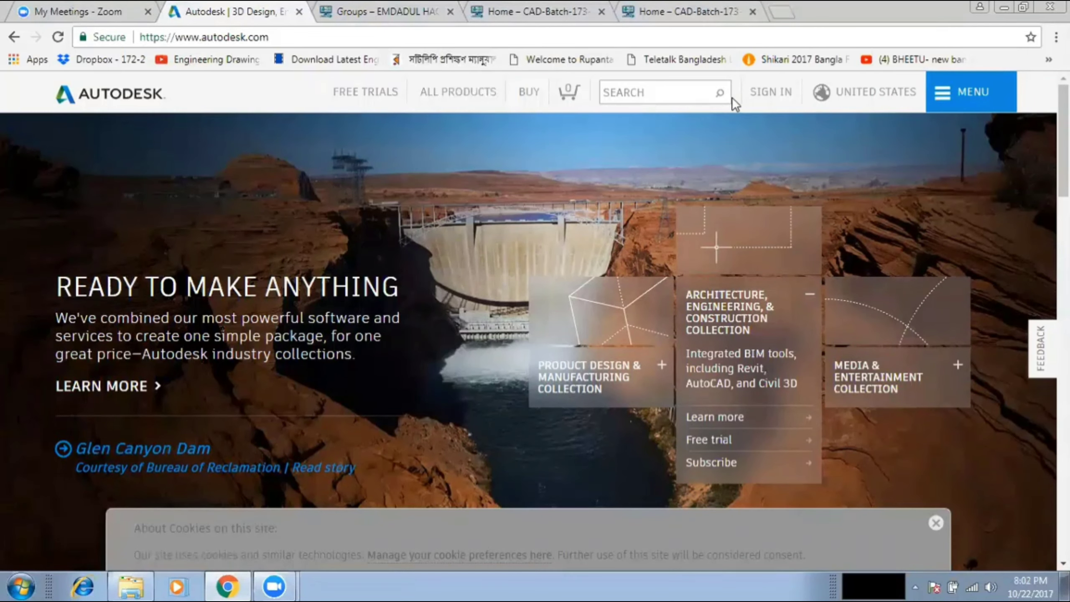
# Scroll through the autodesk.com homepage, then bring the Orientation folder window to the front.
pyautogui.scroll(-2, 487, 213)
pyautogui.scroll(2, 487, 214)
pyautogui.click(114, 577)
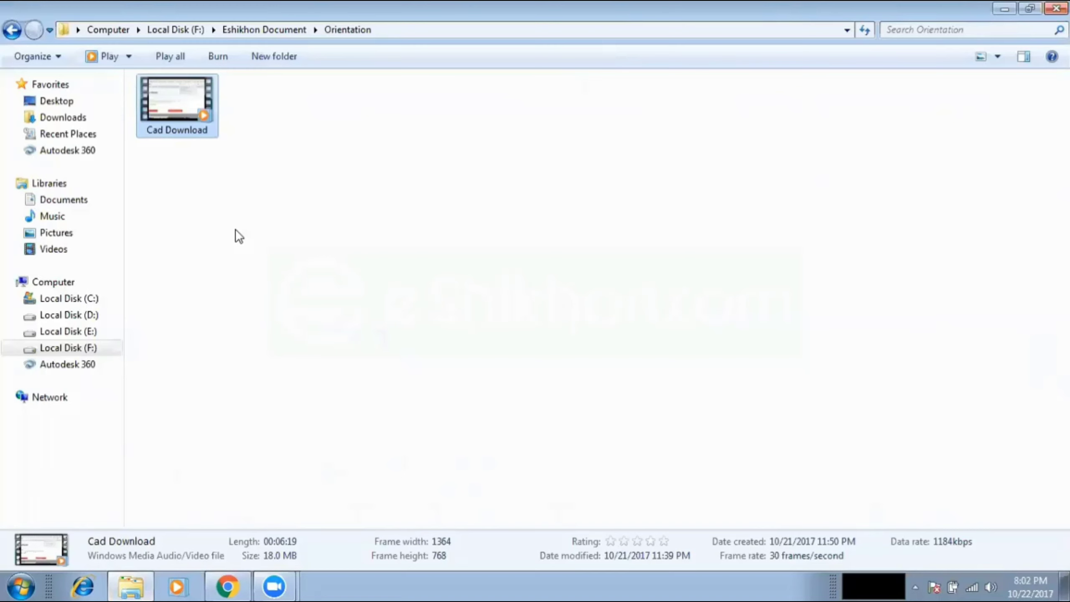
# Play the Cad Download video from the Orientation folder.
pyautogui.press('Return')
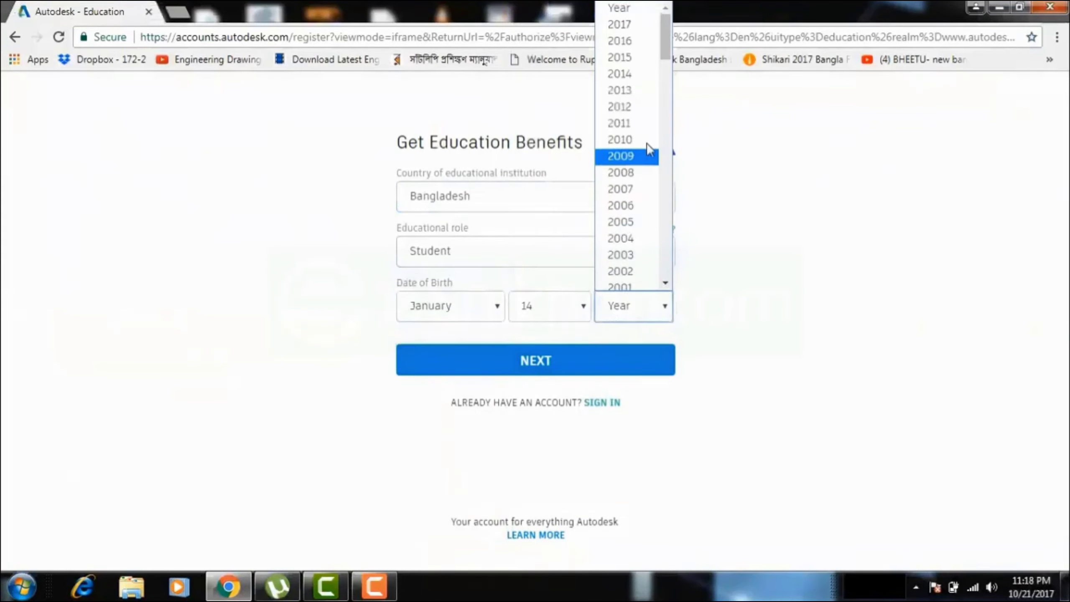
# Set the birth year to 1998 and continue to account creation.
pyautogui.click(666, 283)
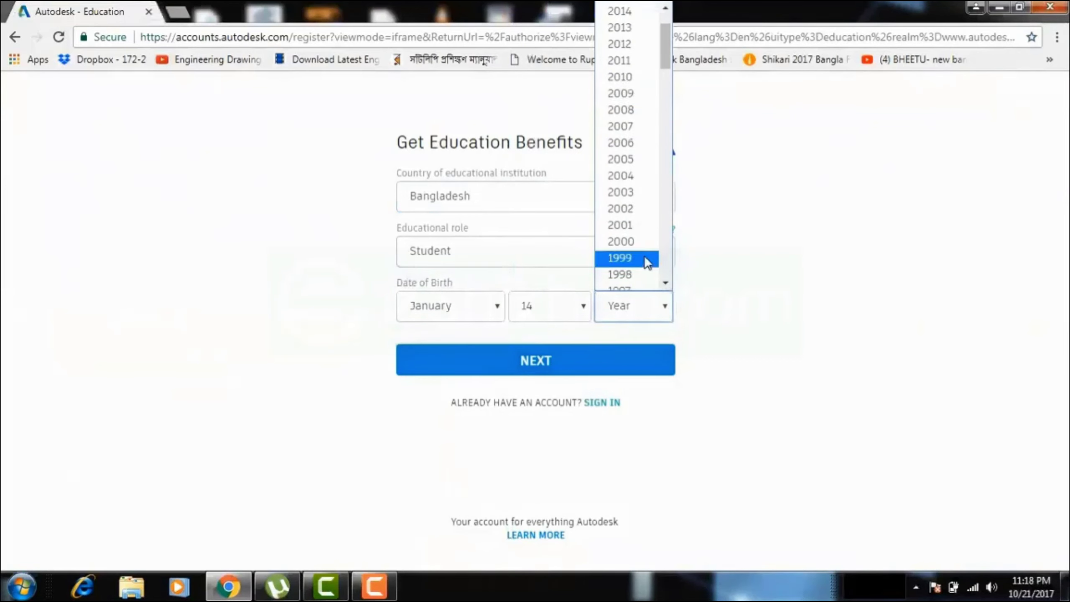
pyautogui.click(641, 279)
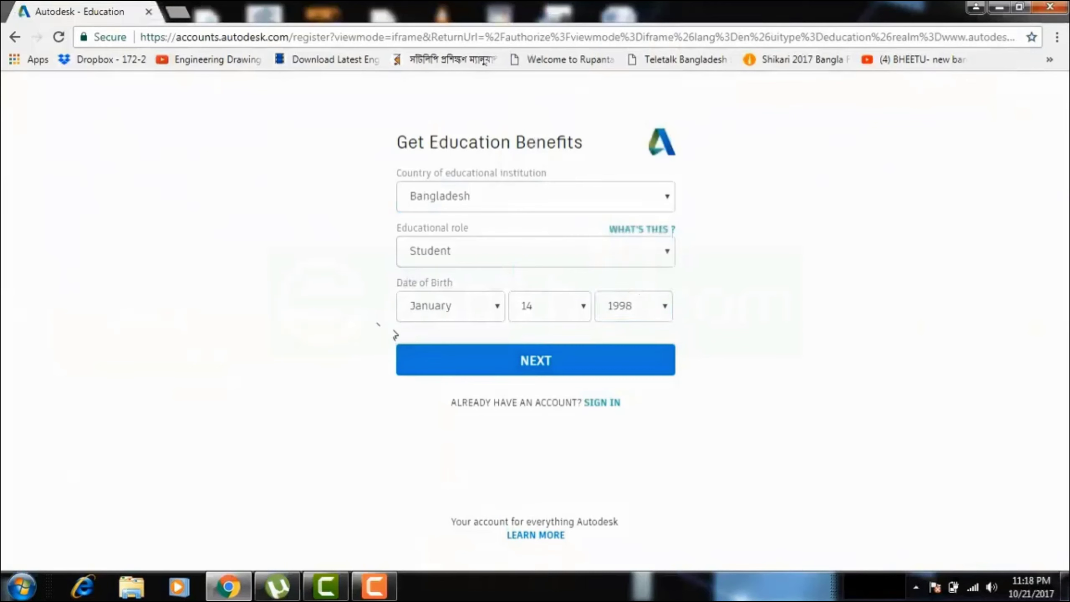
pyautogui.click(493, 364)
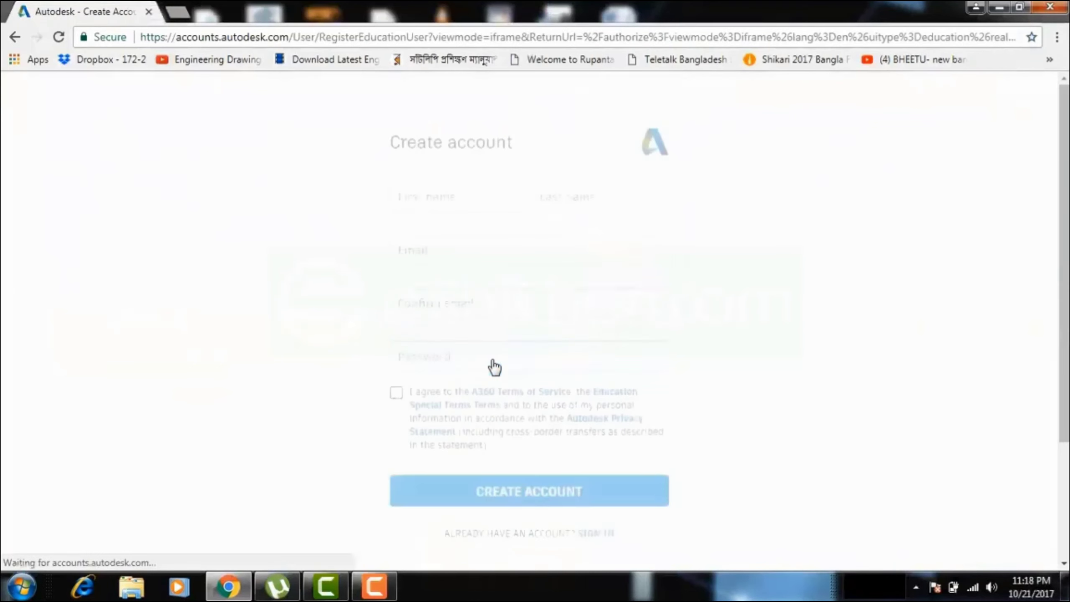
# Enter the student's first and last name on the Create account form.
pyautogui.click(480, 196)
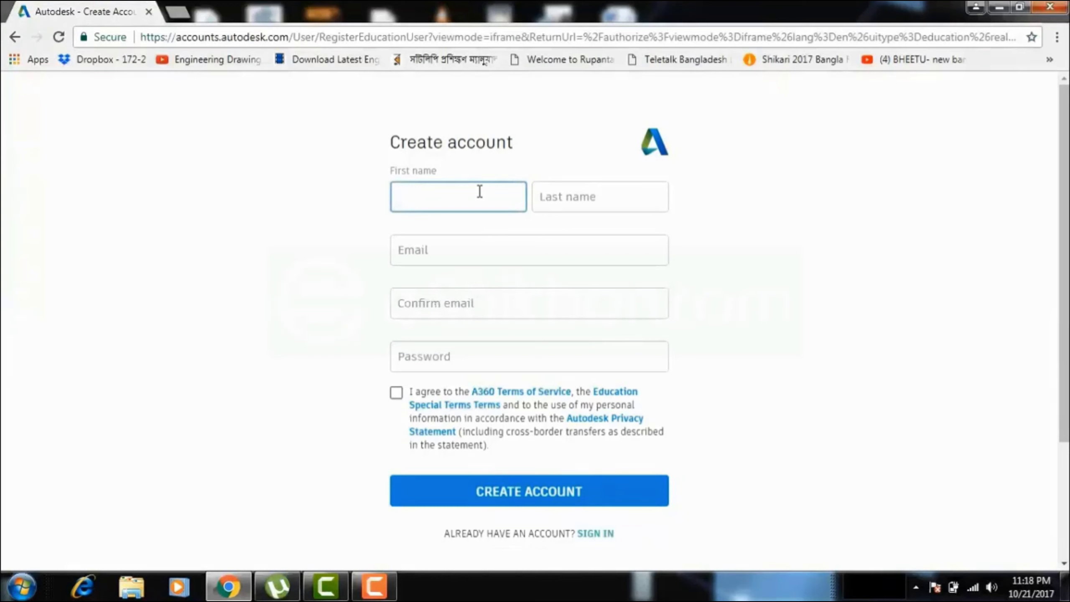
pyautogui.press('capslock')
pyautogui.press('Tab')
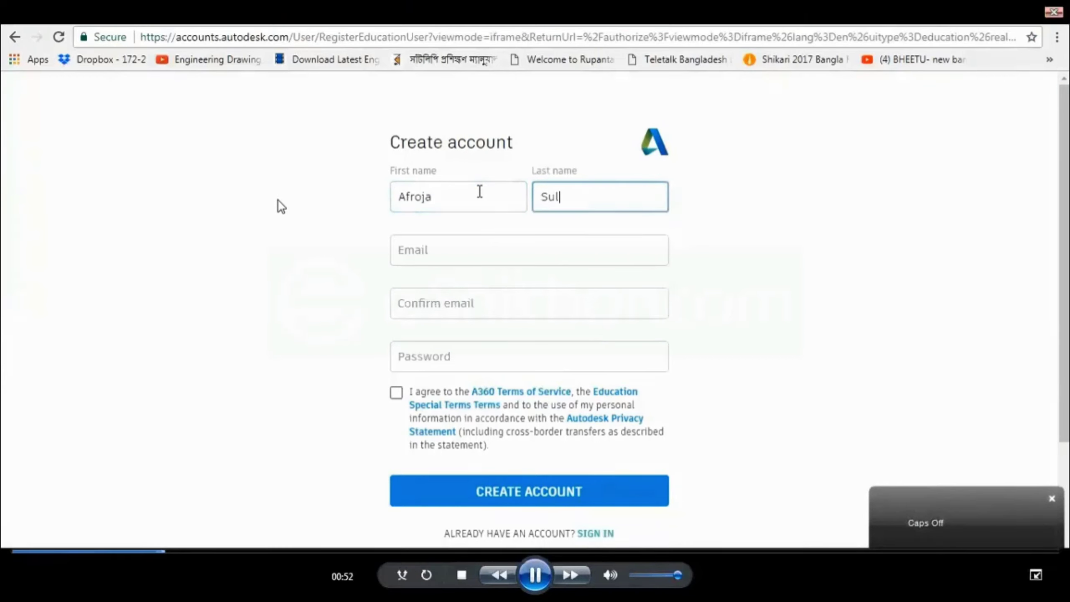
pyautogui.click(443, 261)
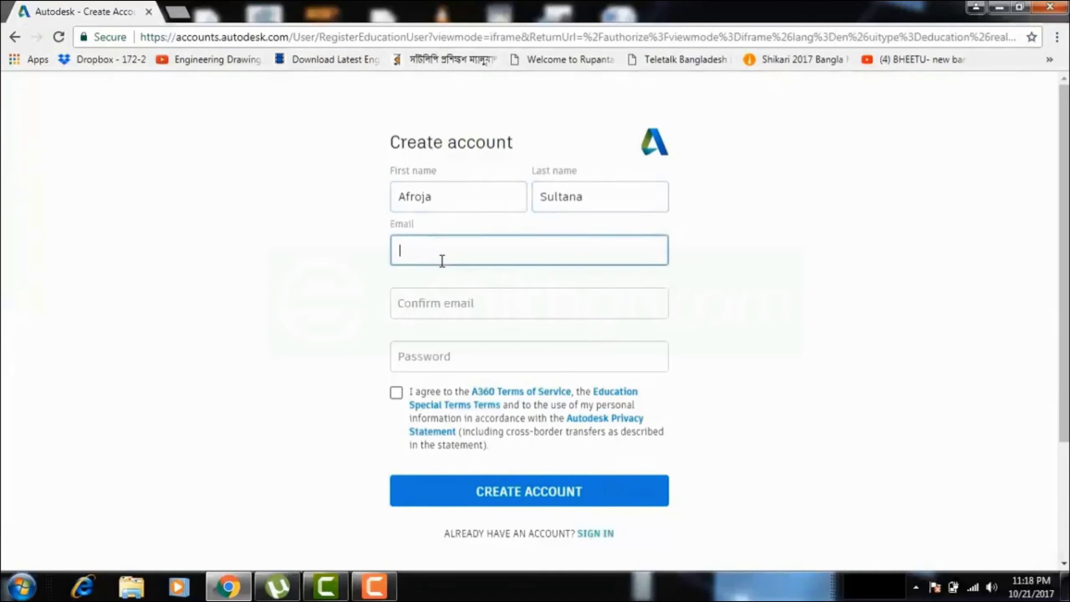
# Replace the already-registered e-mail with a new address and confirm it.
pyautogui.press('Tab')
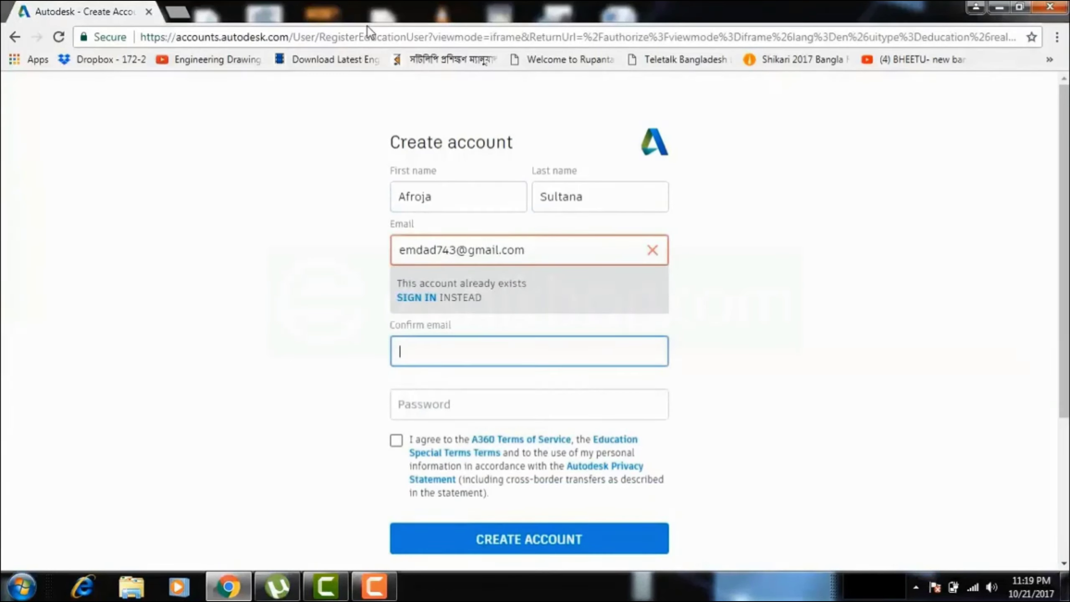
pyautogui.tripleClick(559, 249)
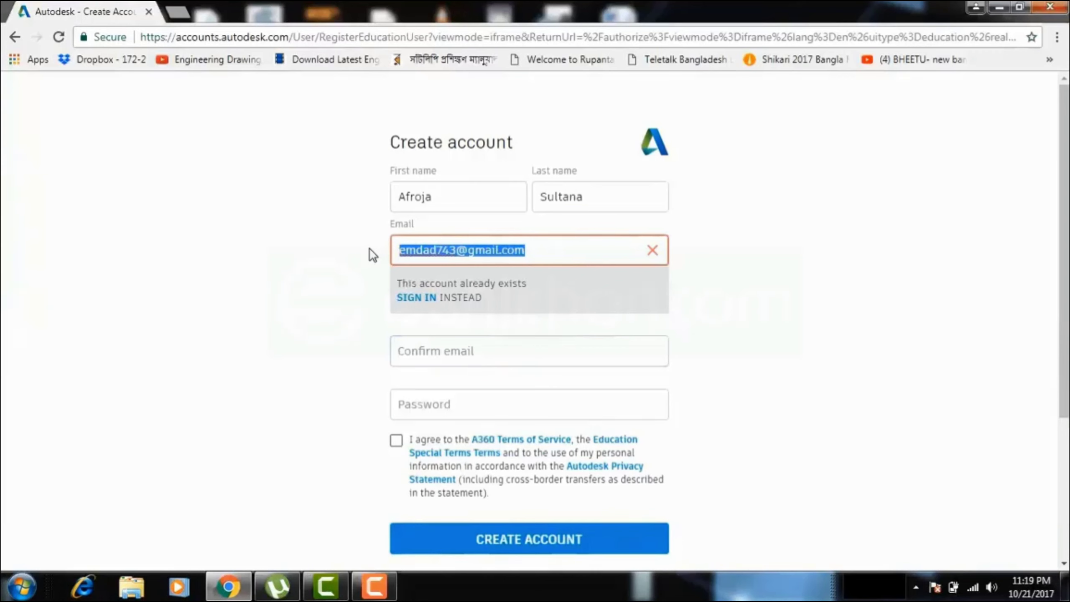
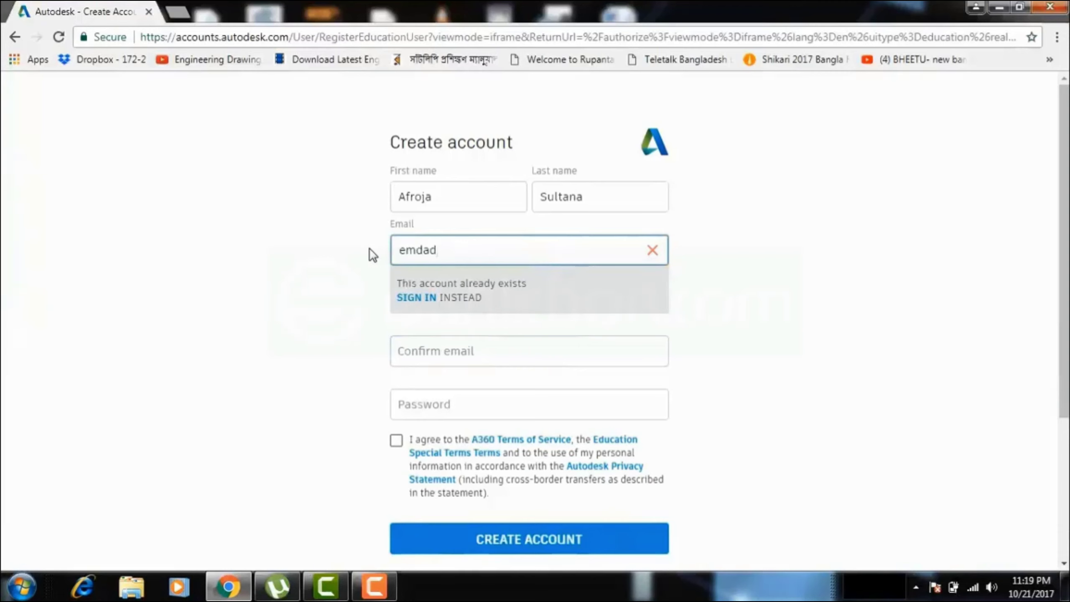
pyautogui.click(368, 250)
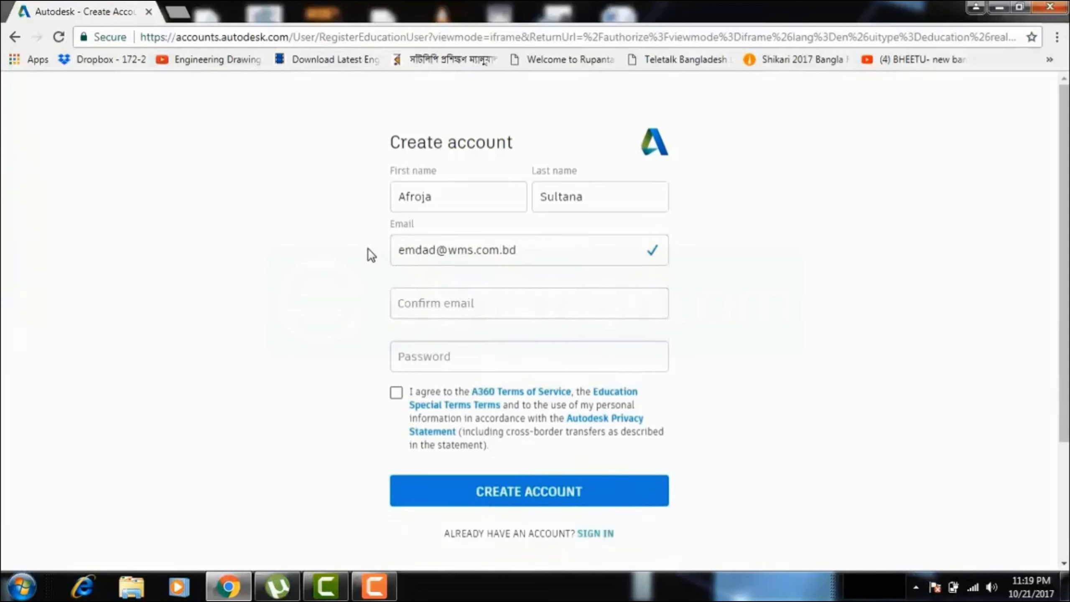
pyautogui.click(469, 301)
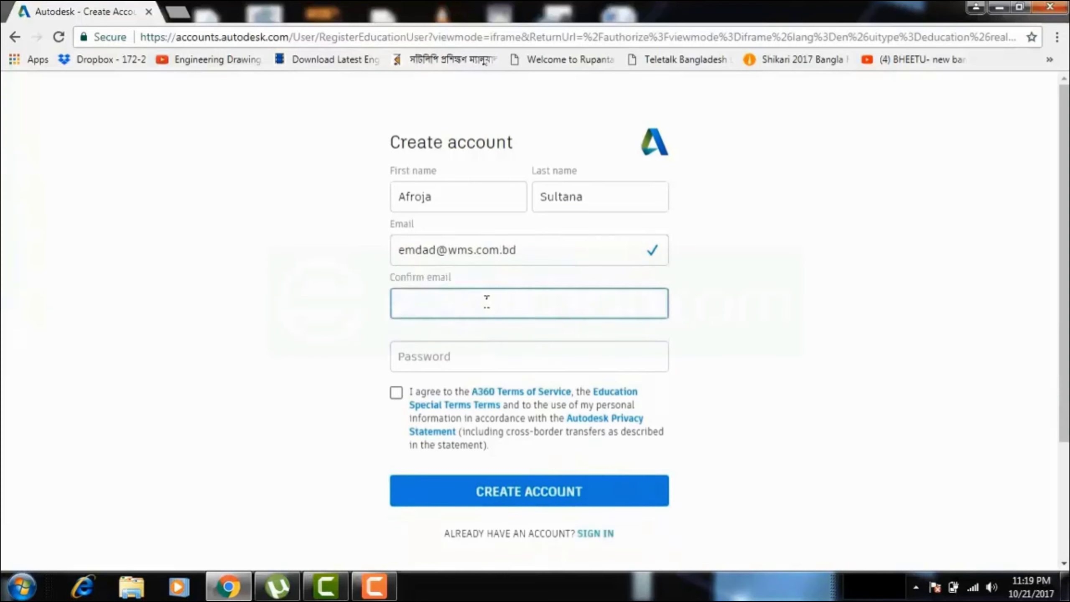
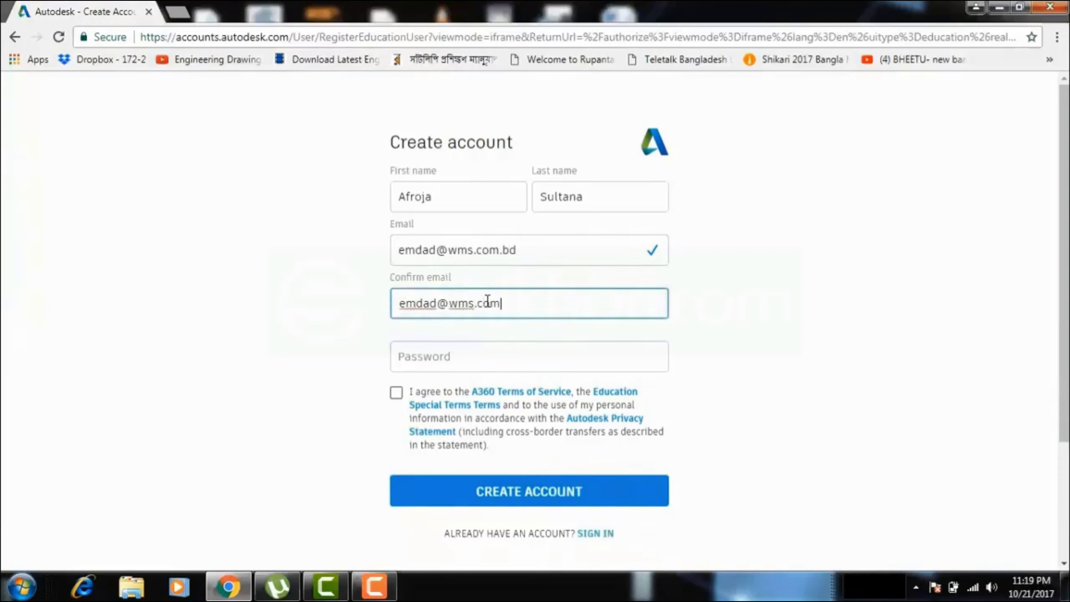
# Enter the account password, accept the terms of service, and create the account.
pyautogui.click(501, 354)
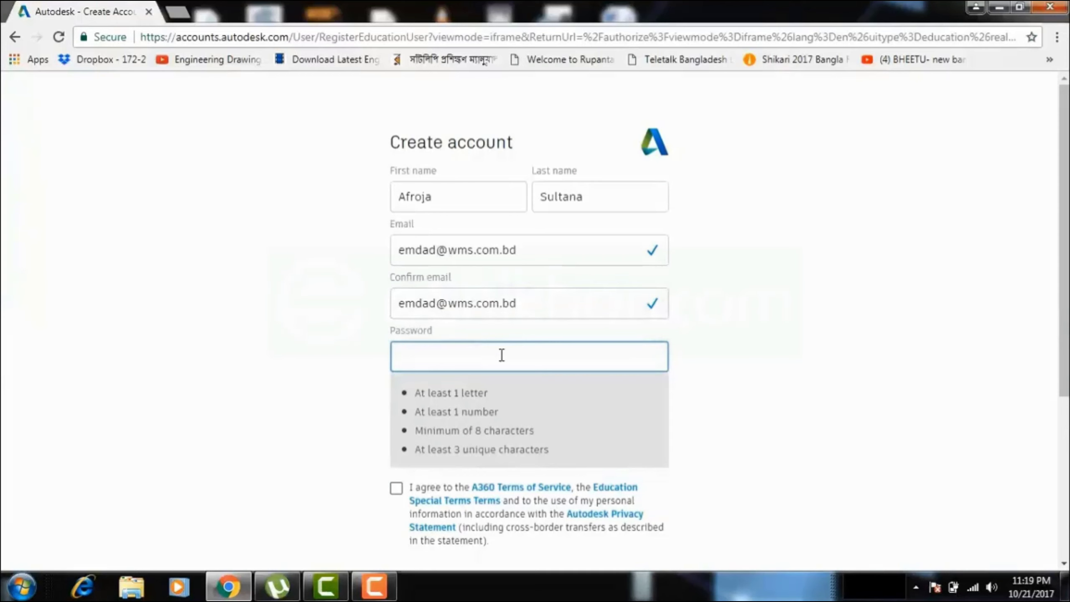
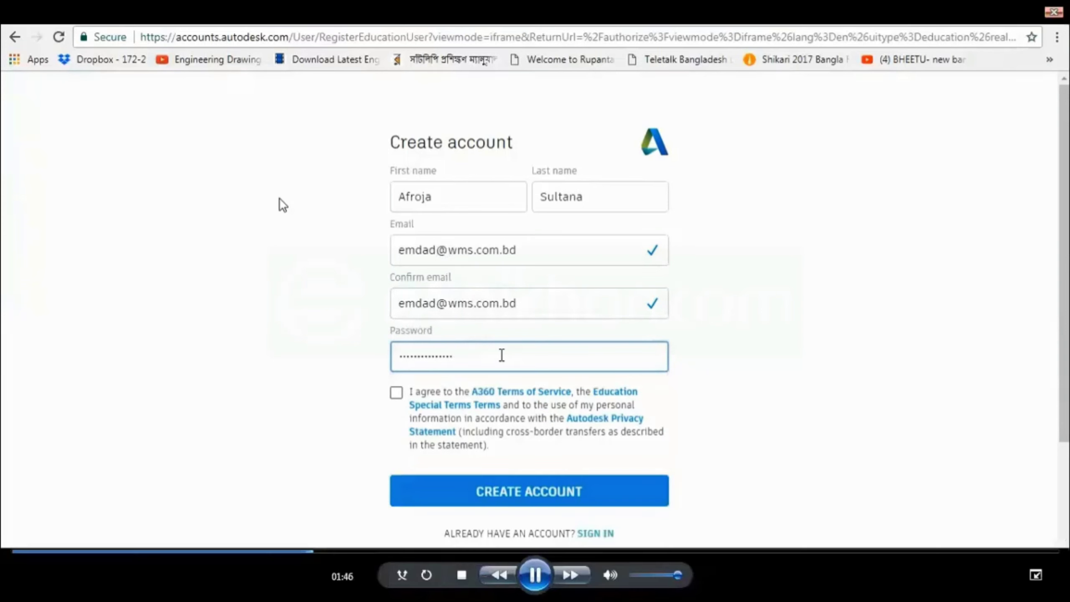
pyautogui.click(395, 395)
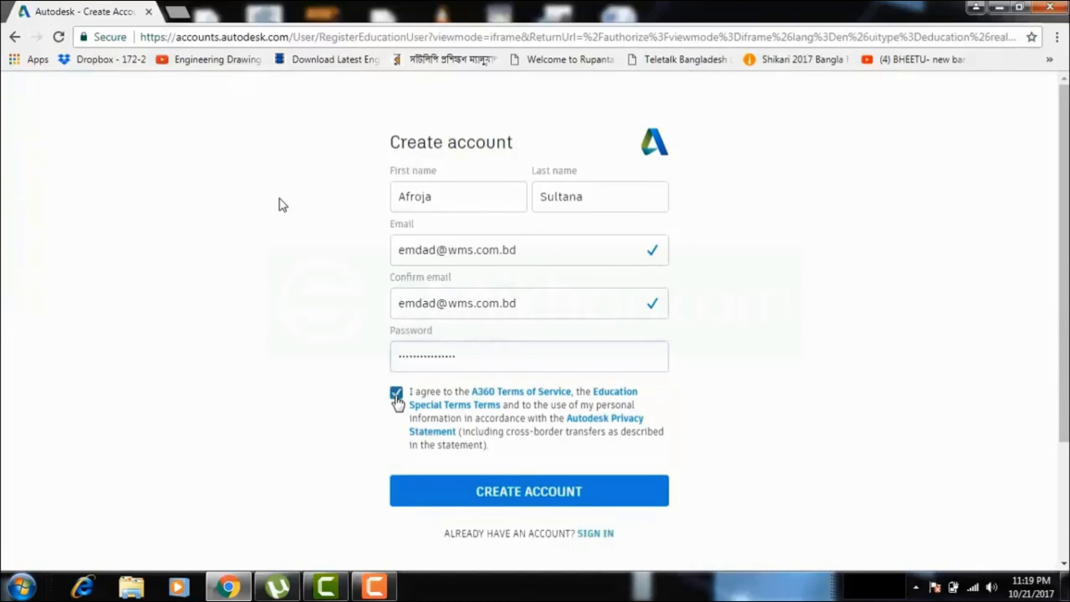
pyautogui.click(450, 495)
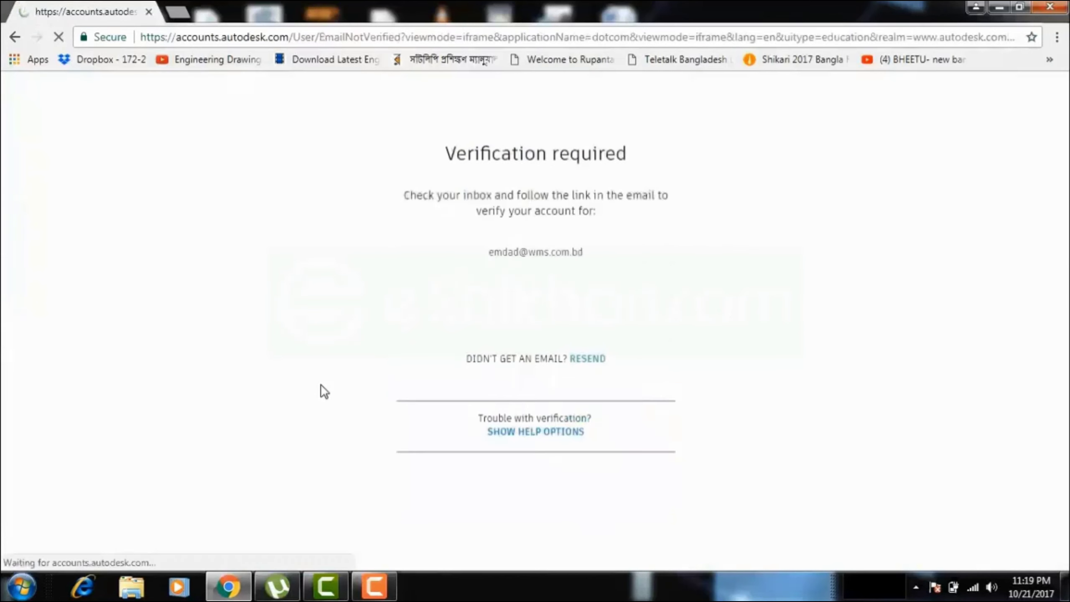
# Log in to Roundcube Webmail in a new tab with the mailbox username and password.
pyautogui.click(176, 12)
pyautogui.write('m')
pyautogui.press('Return')
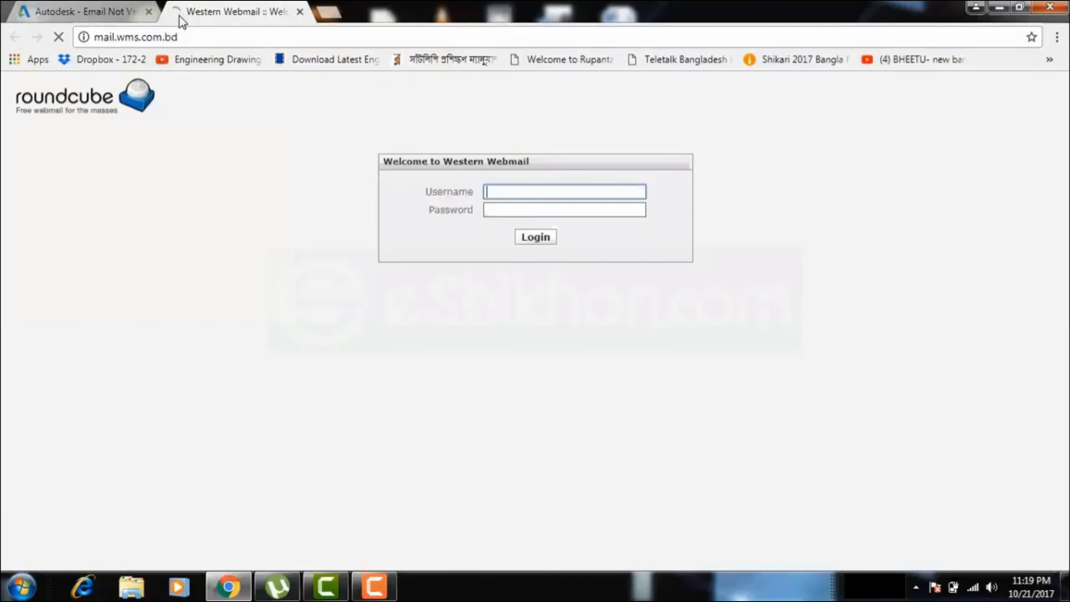
pyautogui.write('emdad')
pyautogui.press('Tab')
pyautogui.write('•')
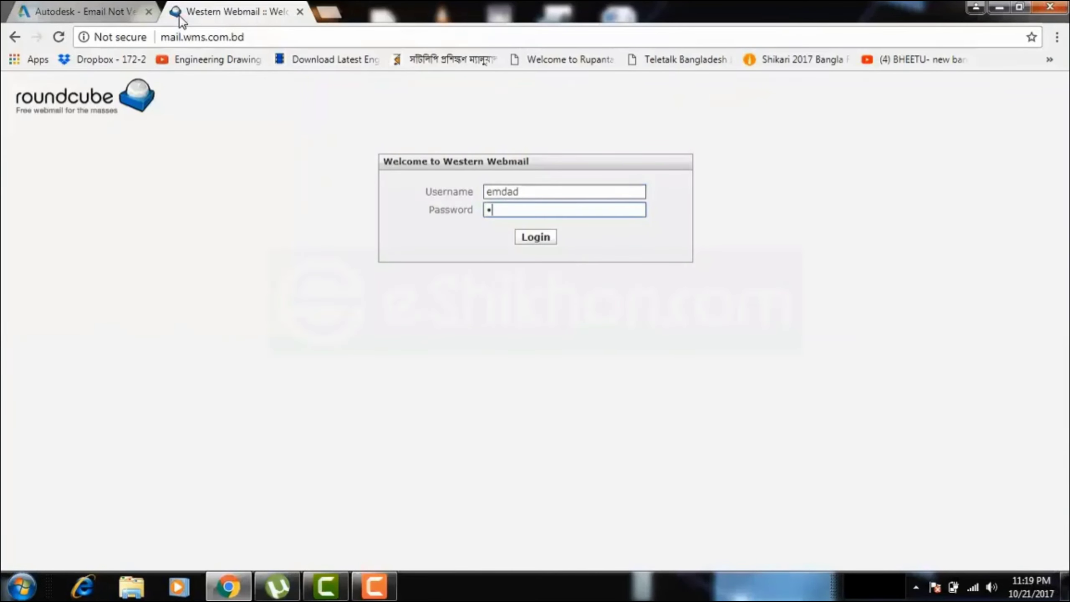
pyautogui.press('BackSpace')
pyautogui.write('•••••••••••')
pyautogui.press('Return')
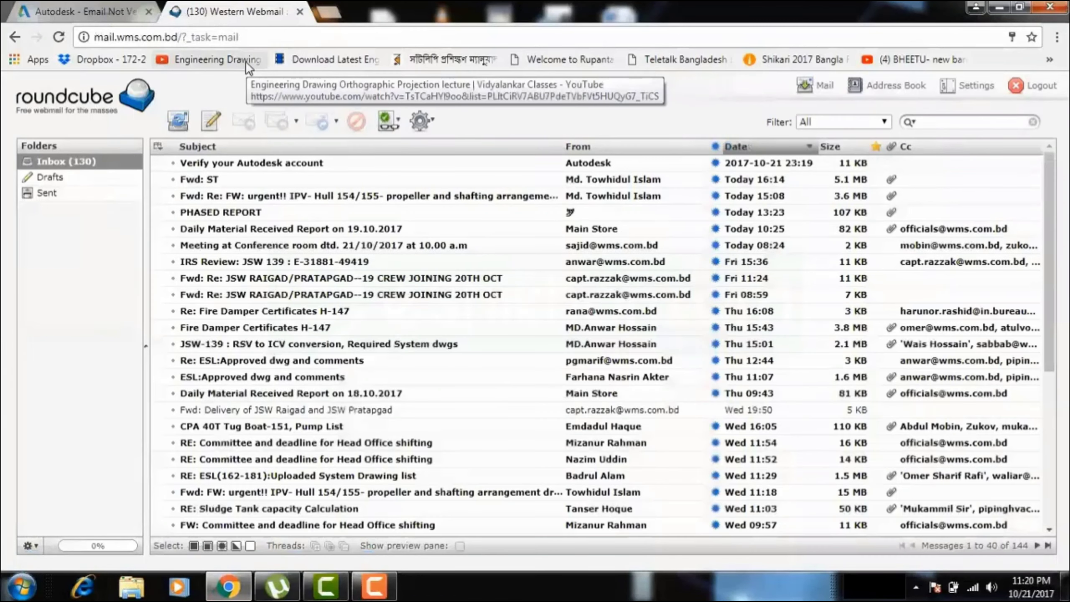
# Verify the e-mail from the 'Verify your Autodesk account' message, opt in, and finish.
pyautogui.doubleClick(376, 162)
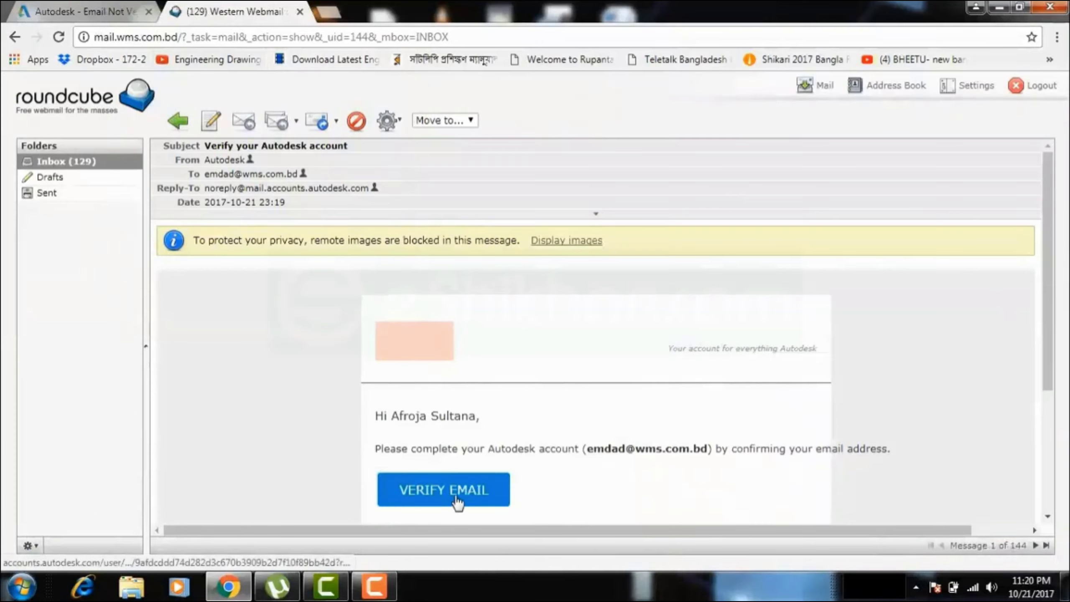
pyautogui.click(457, 504)
pyautogui.click(205, 9)
pyautogui.click(91, 166)
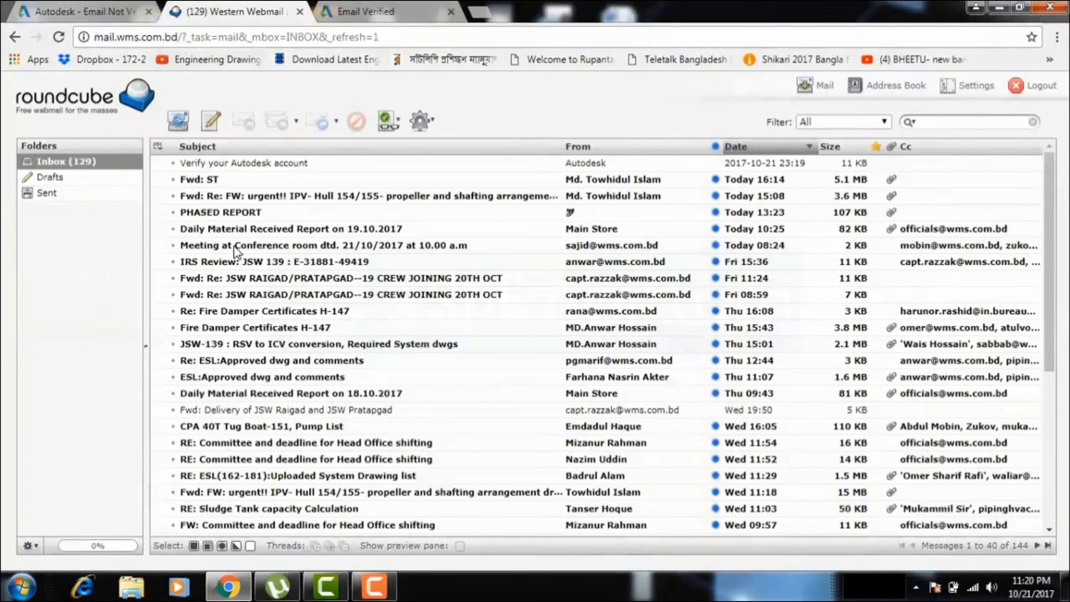
pyautogui.click(366, 11)
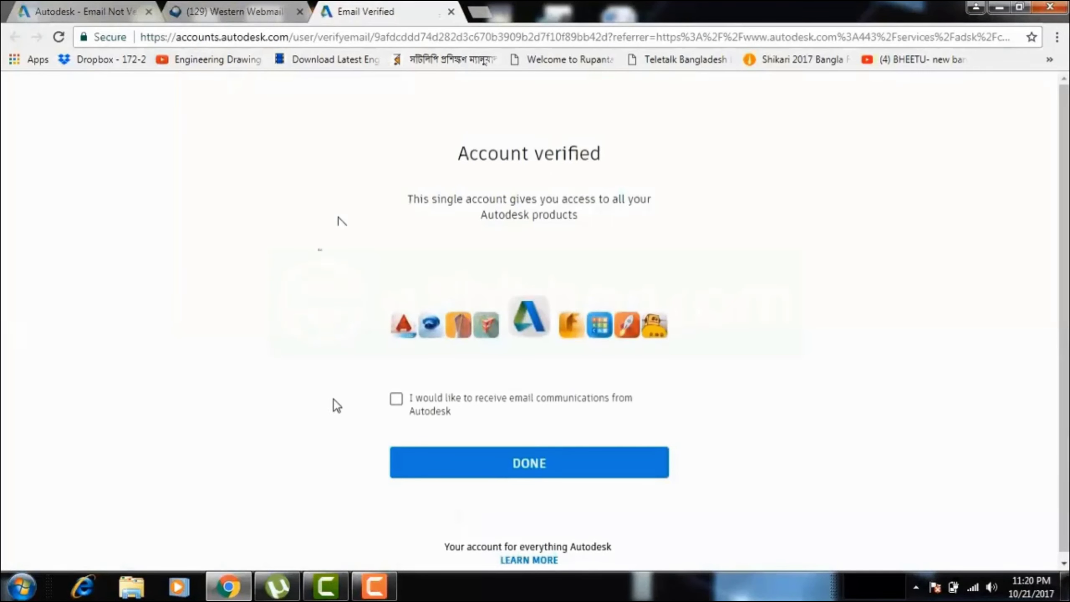
pyautogui.click(396, 400)
pyautogui.click(482, 465)
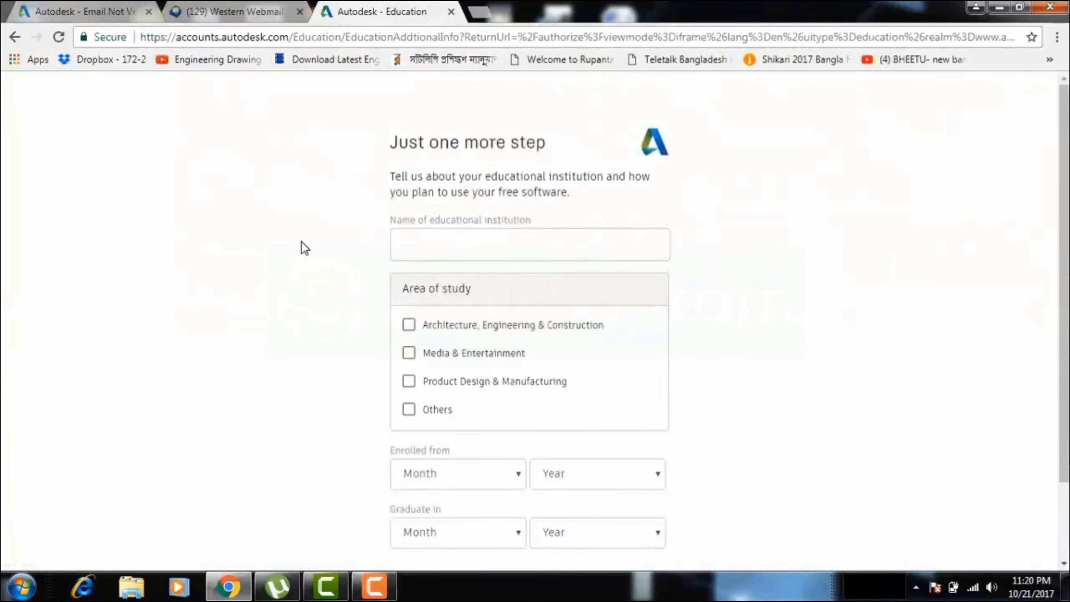
# Load the free AutoCAD education page in a new tab, then close it.
pyautogui.click(481, 11)
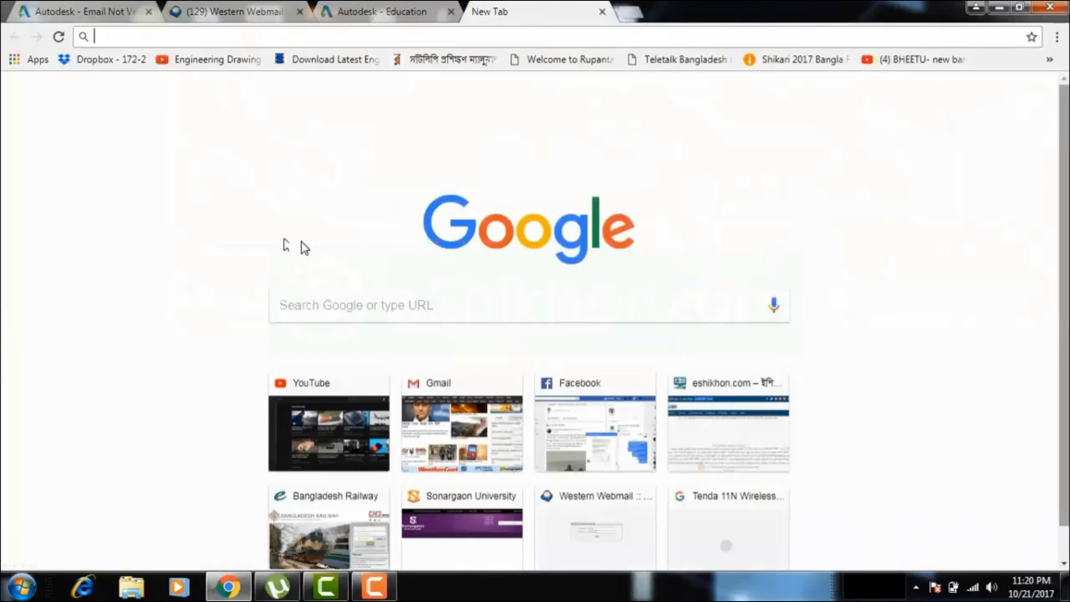
pyautogui.write('https://www.autodesk.com/education/free-software/autocad')
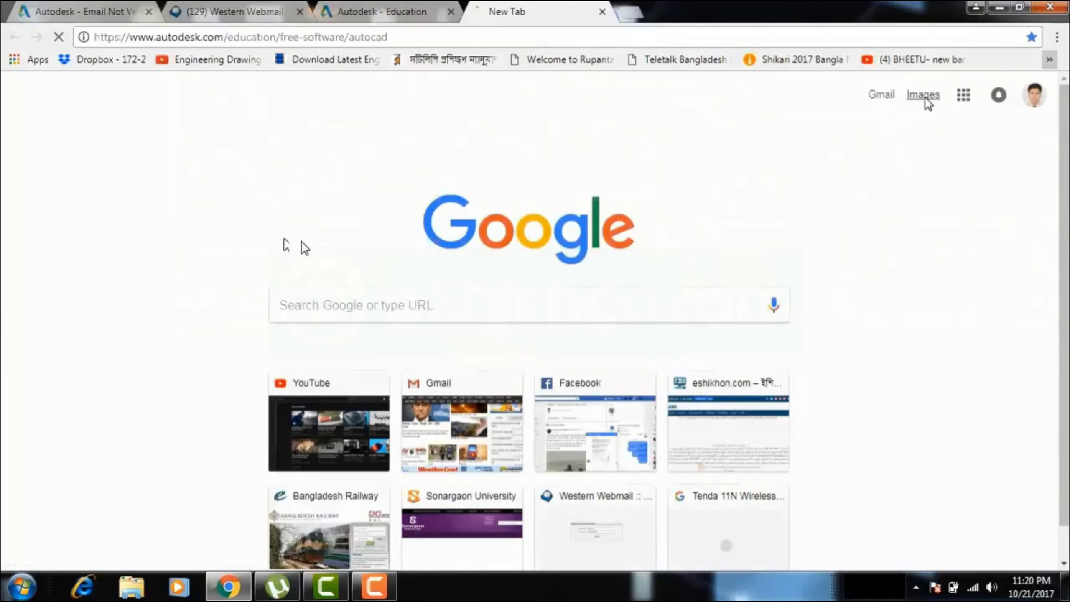
pyautogui.press('Return')
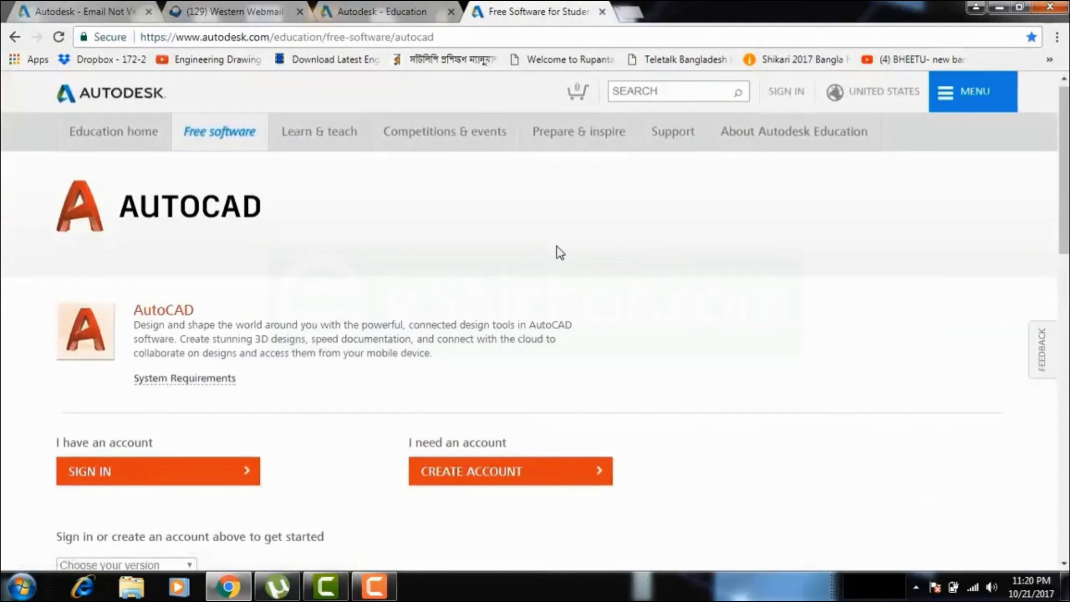
pyautogui.scroll(-1, 557, 246)
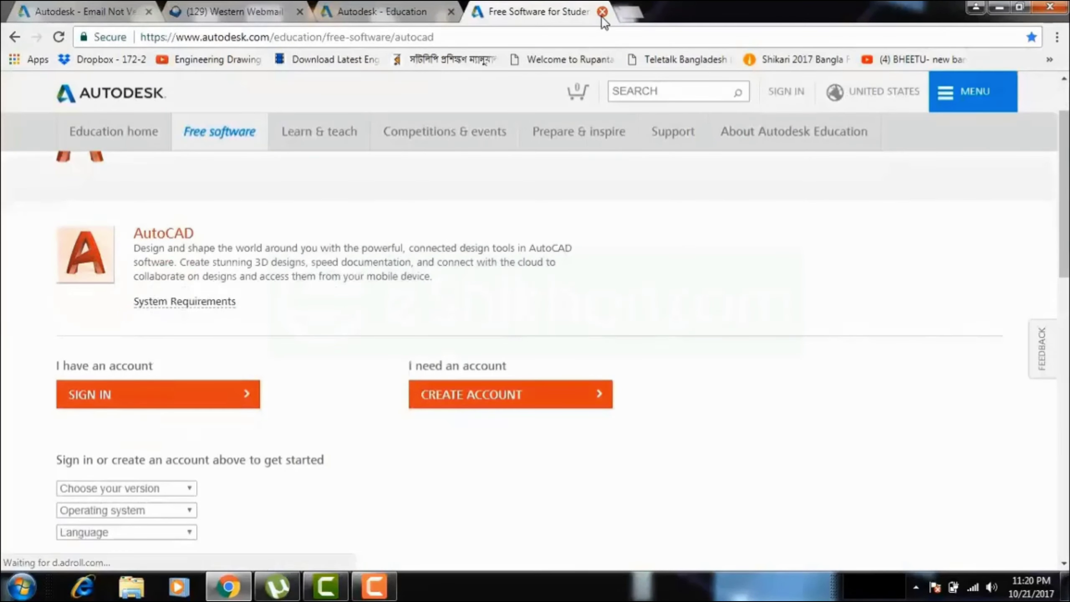
pyautogui.click(601, 11)
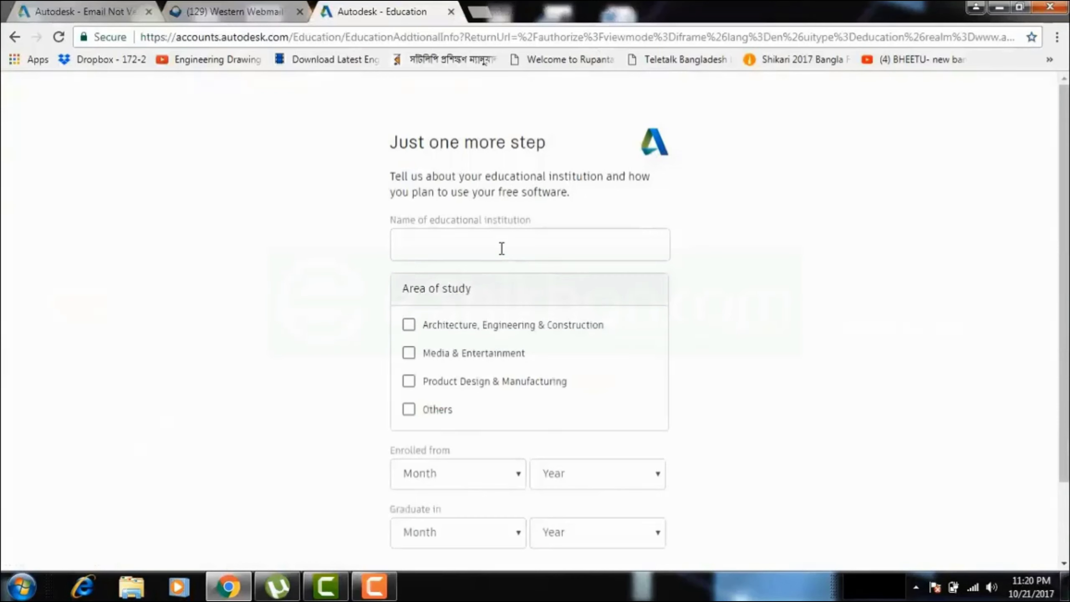
# Enter 'City University' as the institution and choose to add a missing school.
pyautogui.write('D')
pyautogui.press('capslock')
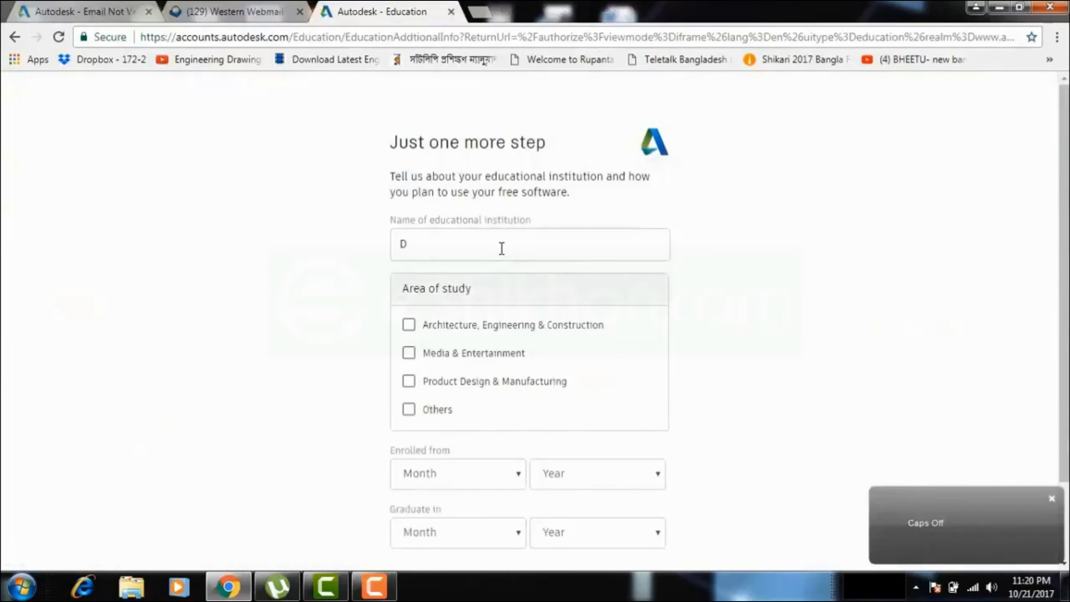
pyautogui.press('BackSpace')
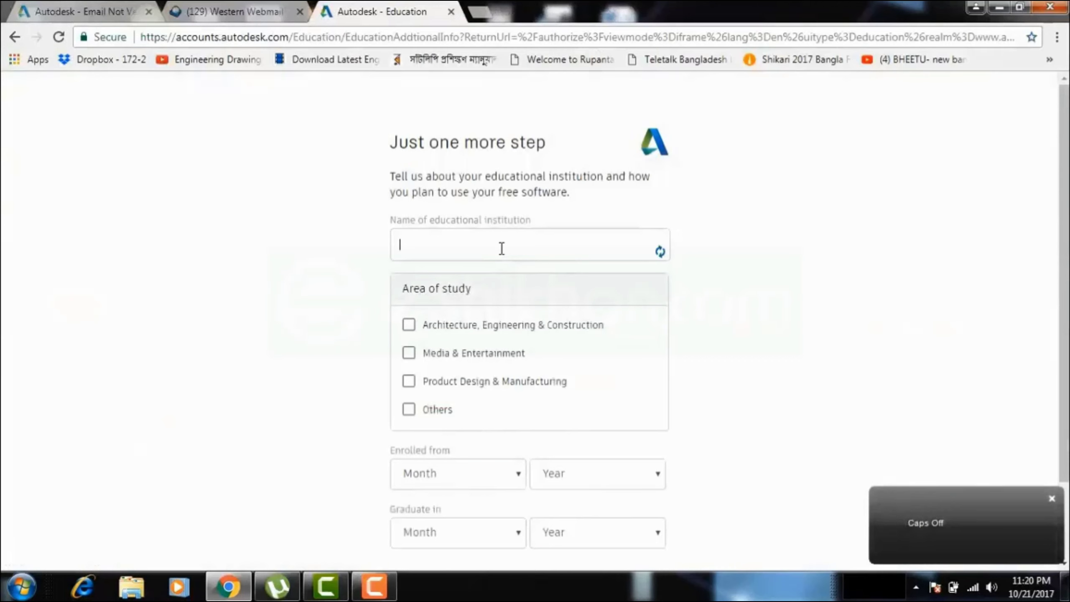
pyautogui.press('capslock')
pyautogui.write('C')
pyautogui.press('capslock')
pyautogui.write('ity')
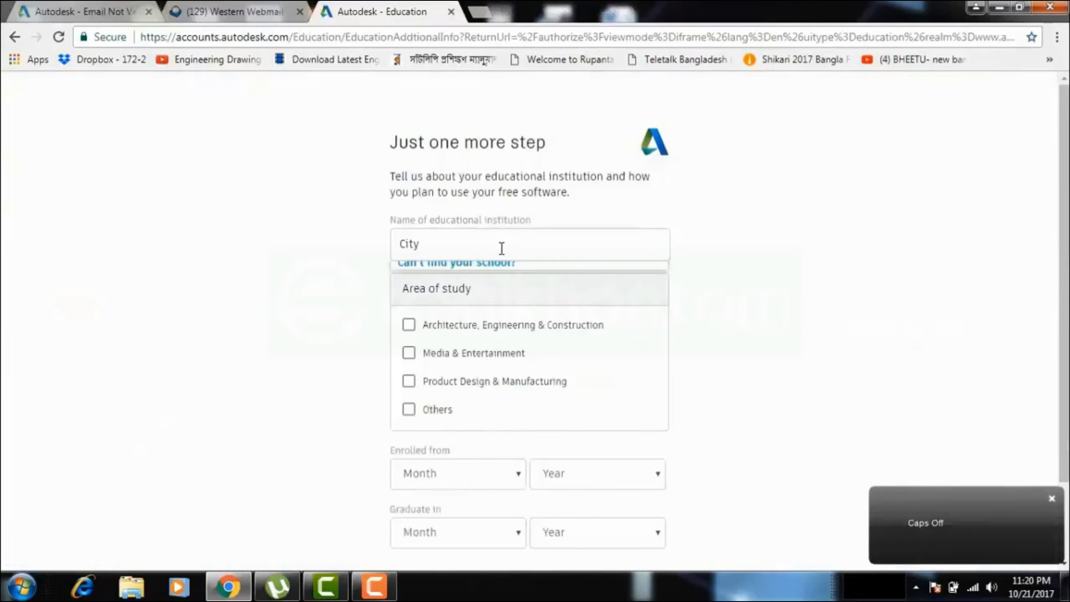
pyautogui.write(' Uni')
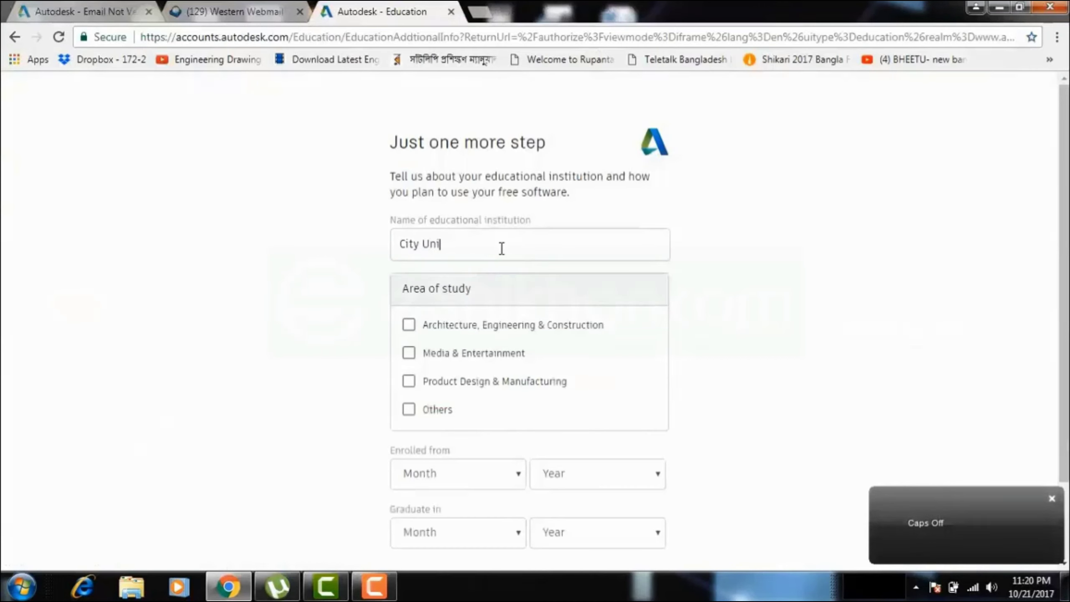
pyautogui.write('ver')
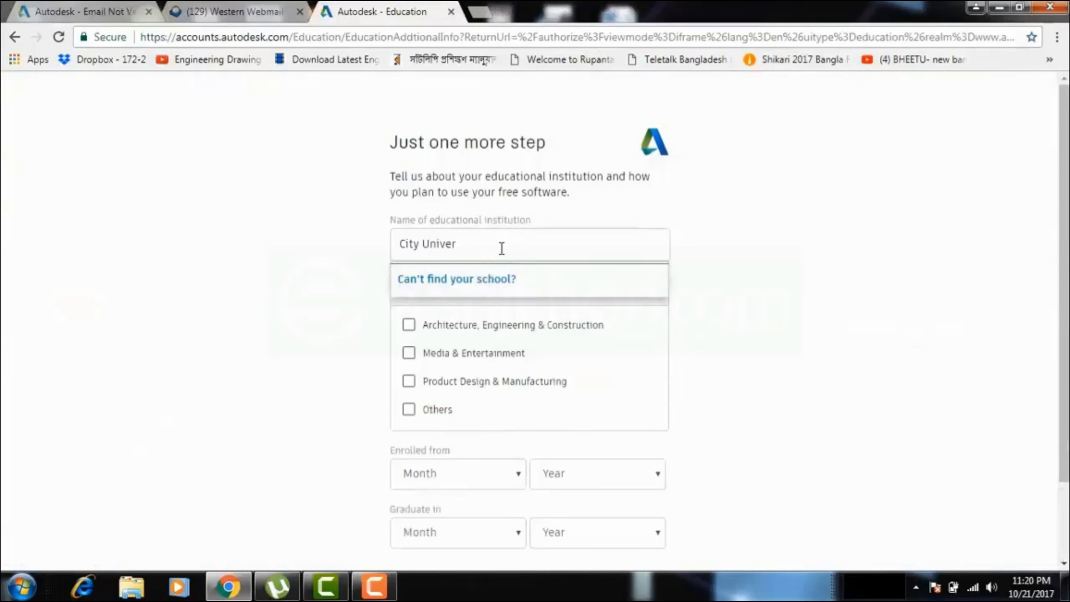
pyautogui.write('si')
pyautogui.write('ty')
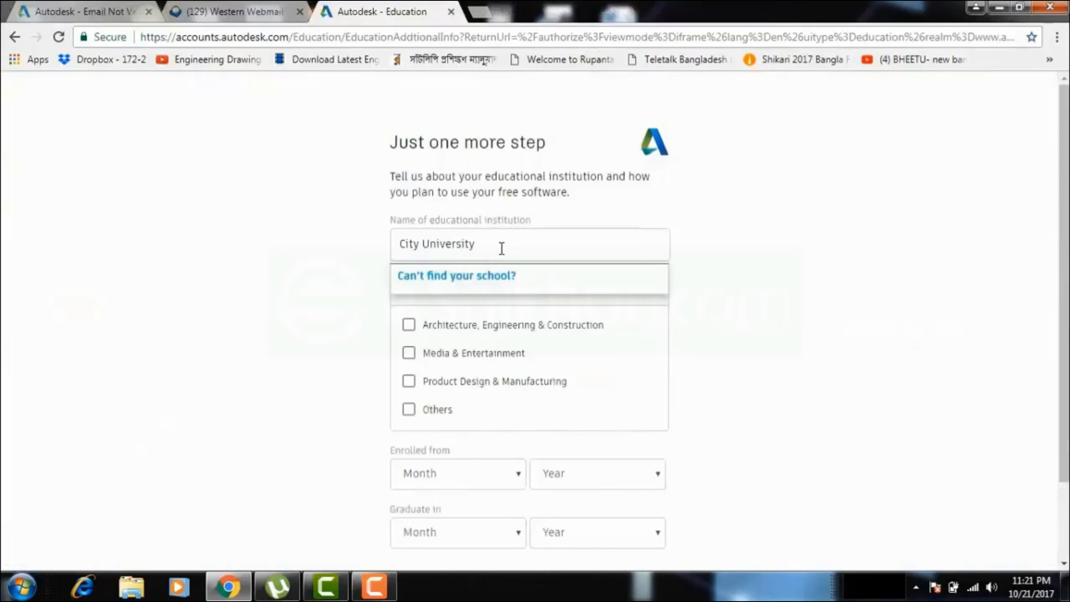
pyautogui.click(501, 279)
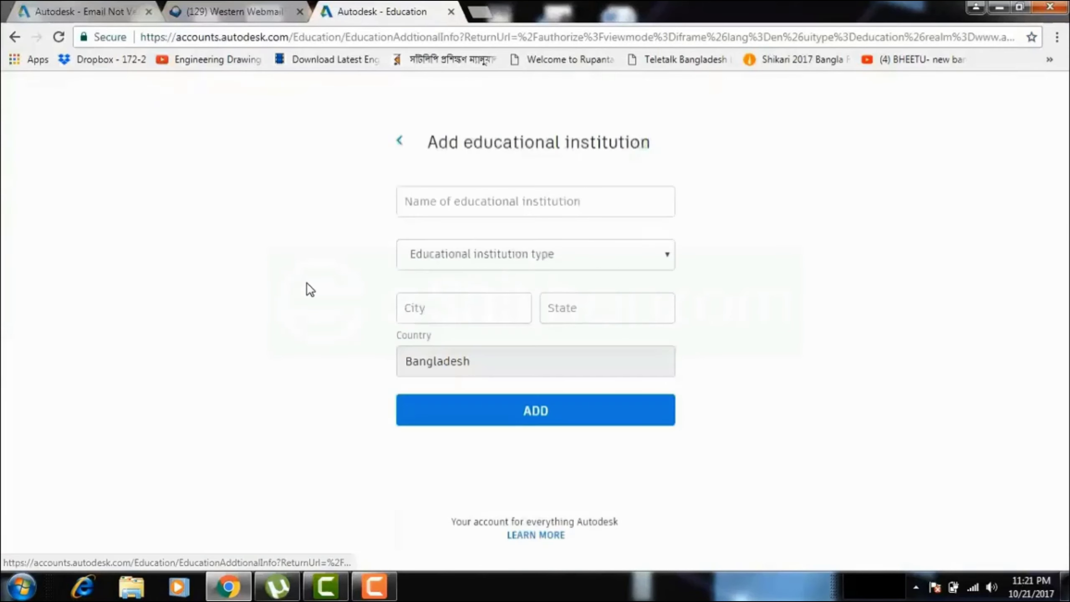
# Enter 'Sonargaon University' as the new institution's name.
pyautogui.click(579, 203)
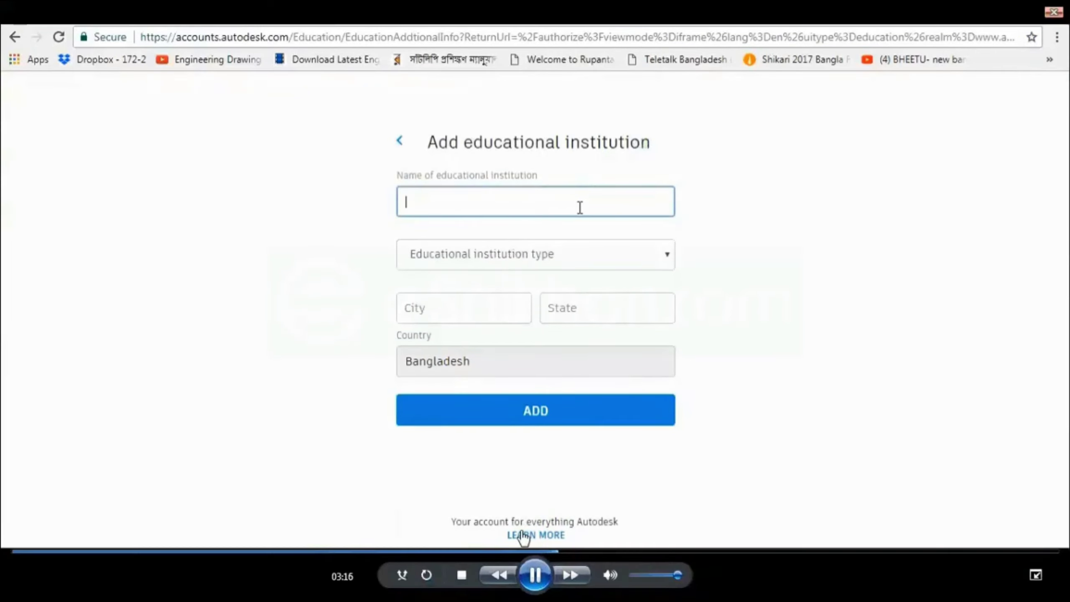
pyautogui.moveTo(554, 558); pyautogui.dragTo(538, 558)
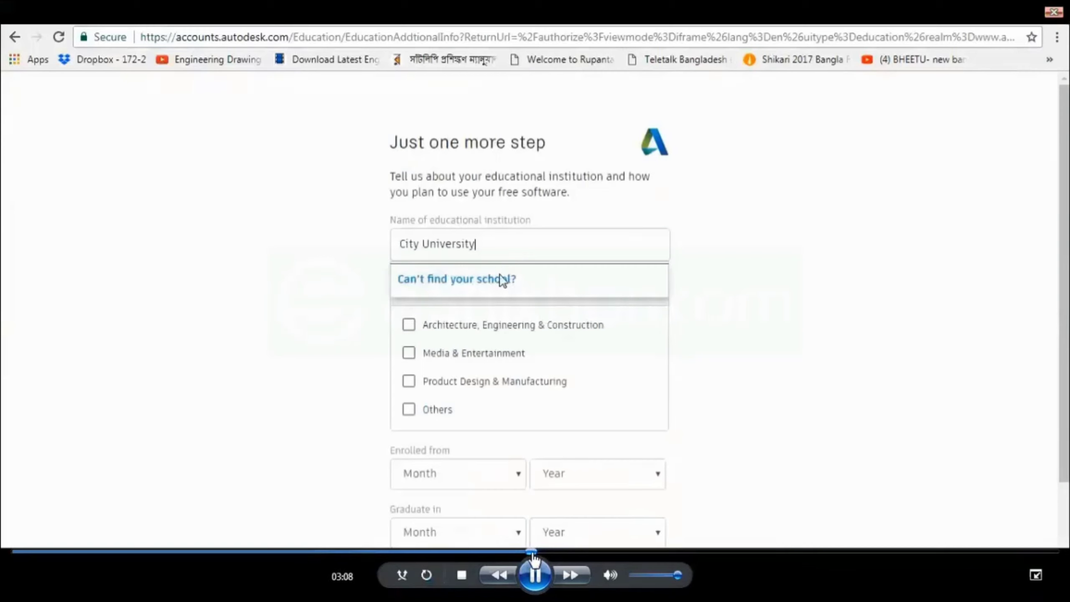
pyautogui.click(534, 576)
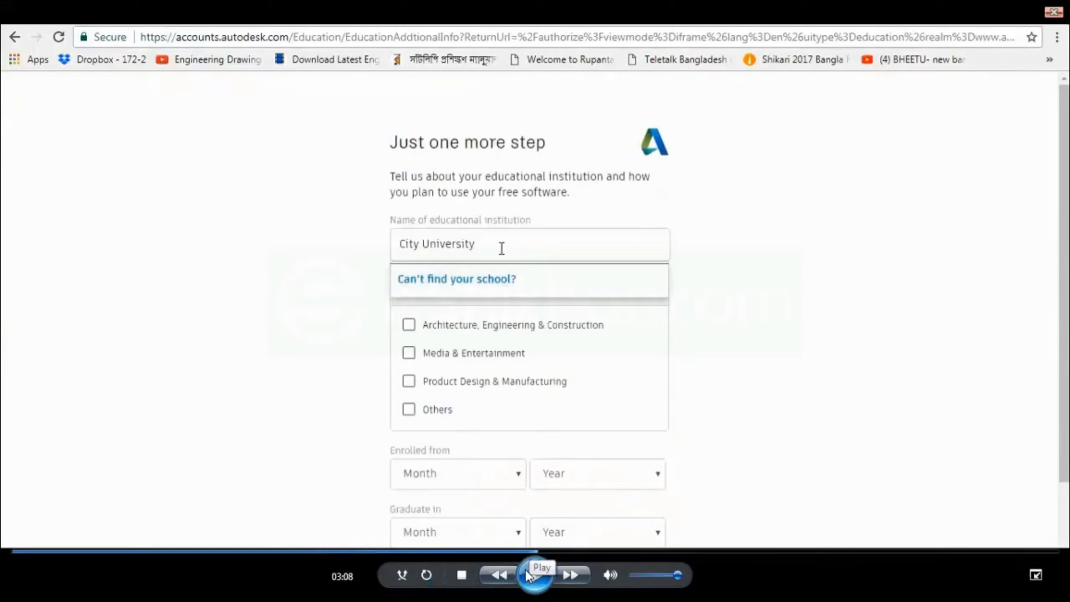
pyautogui.click(525, 567)
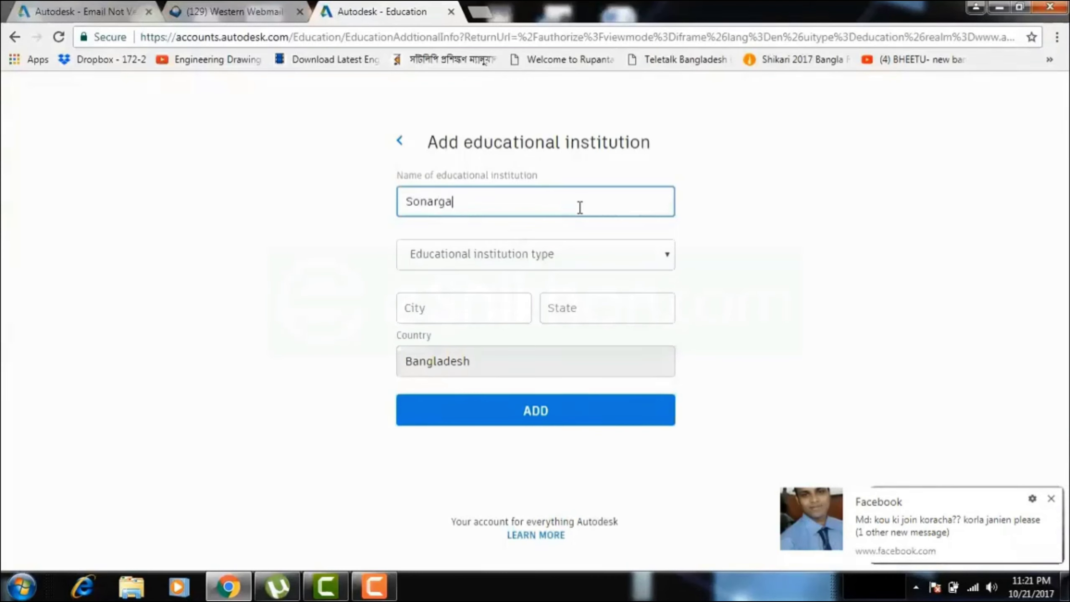
pyautogui.write('University')
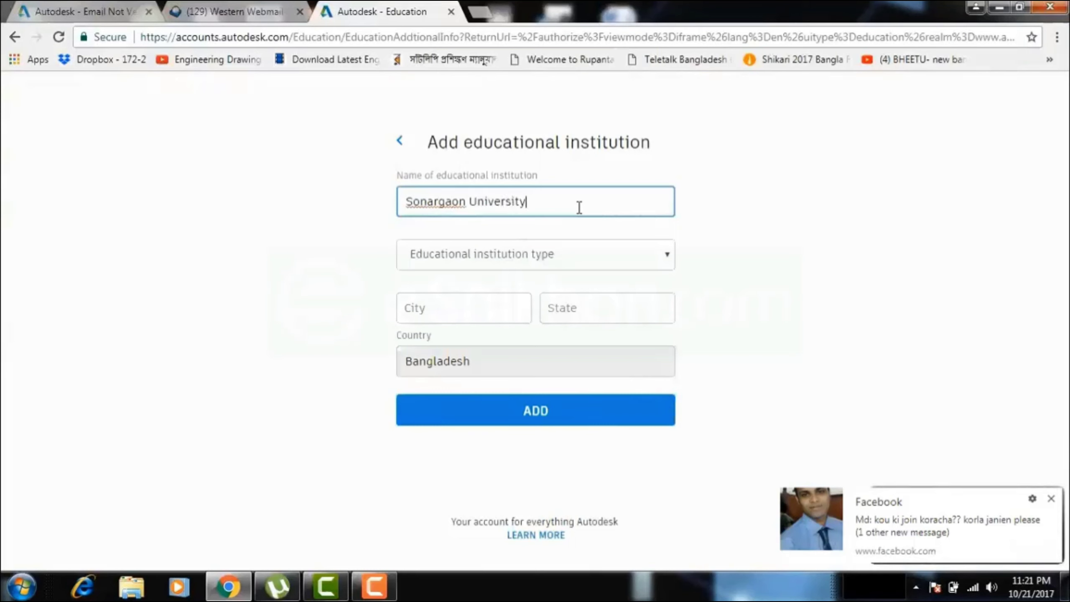
pyautogui.click(577, 256)
pyautogui.click(362, 266)
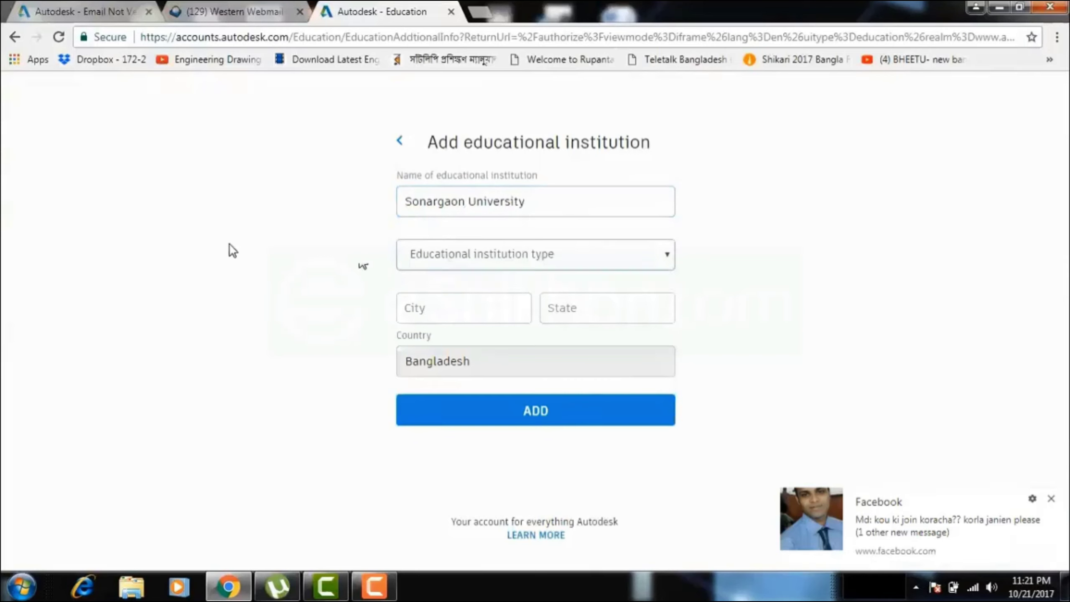
pyautogui.click(429, 265)
pyautogui.click(365, 263)
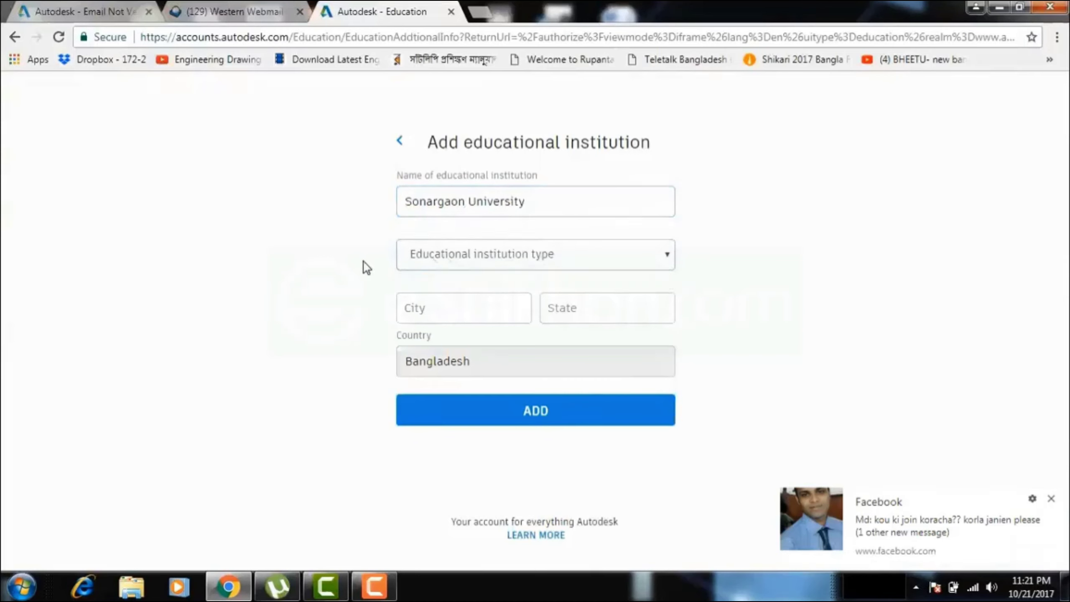
# Set the city to Dhaka and state to Mohakhali, then add the institution.
pyautogui.click(458, 307)
pyautogui.write('Dhaka')
pyautogui.click(598, 314)
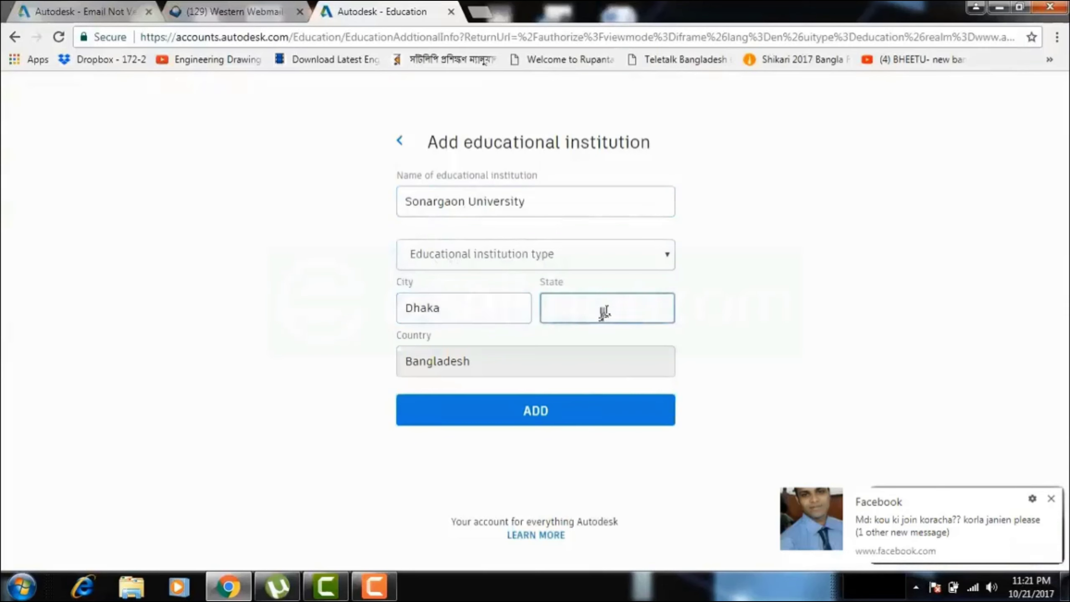
pyautogui.write('D')
pyautogui.press('capslock')
pyautogui.write('ha')
pyautogui.press('BackSpace')
pyautogui.press('BackSpace')
pyautogui.press('BackSpace')
pyautogui.write('M')
pyautogui.press('capslock')
pyautogui.write('ohakha')
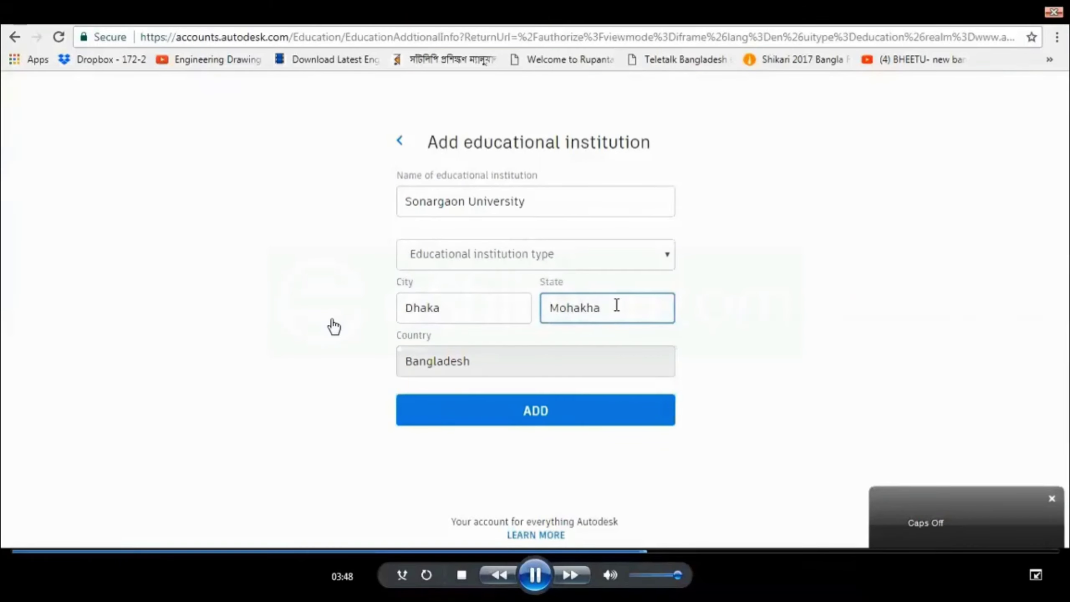
pyautogui.write('li')
pyautogui.click(526, 416)
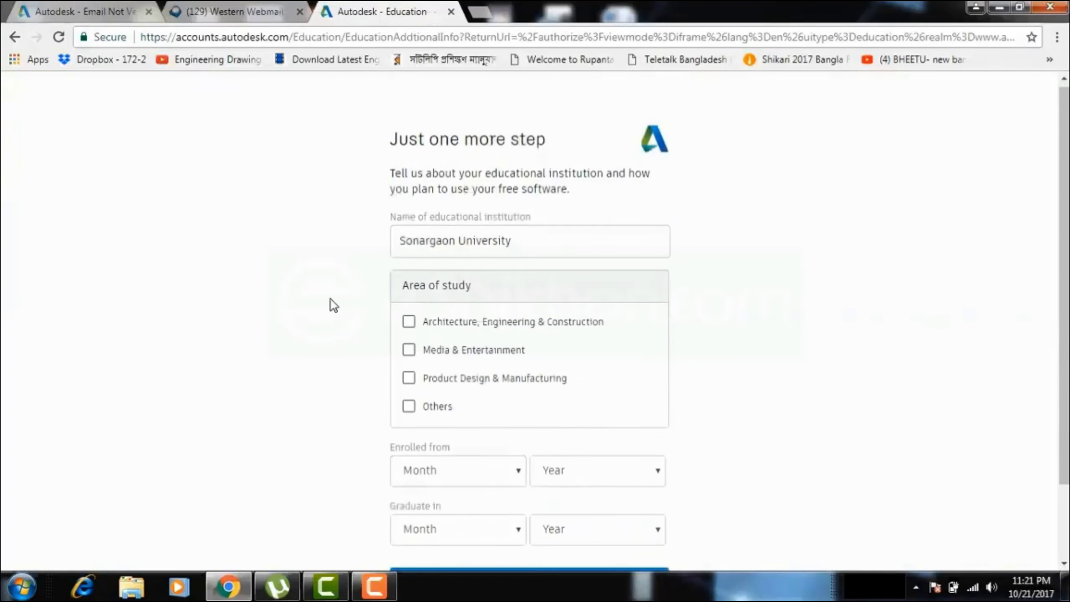
# Choose Architecture, Engineering & Construction as study area with enrolment in June 2017.
pyautogui.scroll(-2, 331, 299)
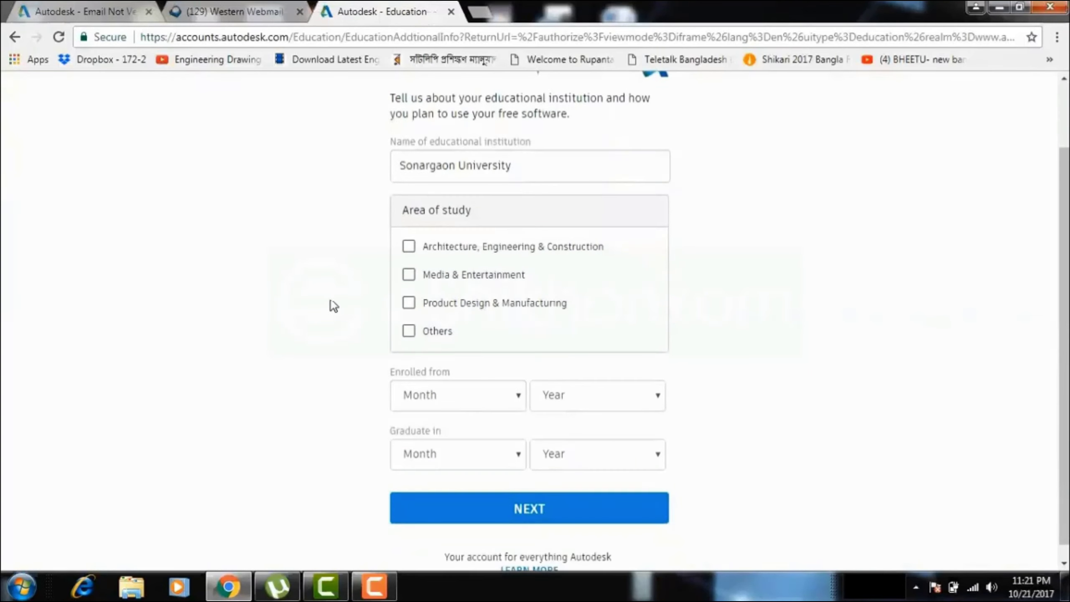
pyautogui.click(414, 246)
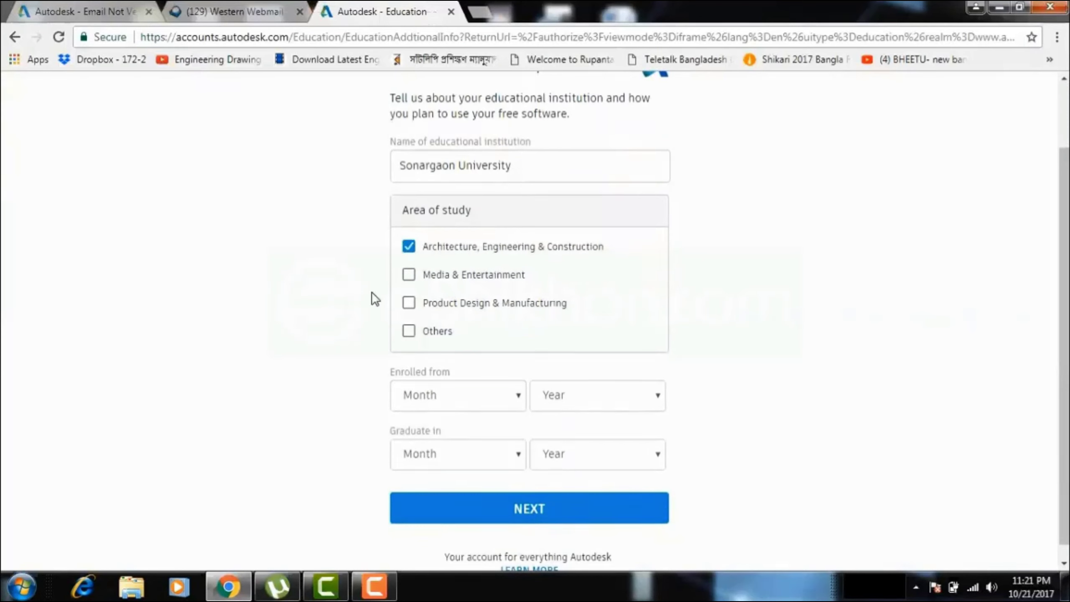
pyautogui.click(458, 400)
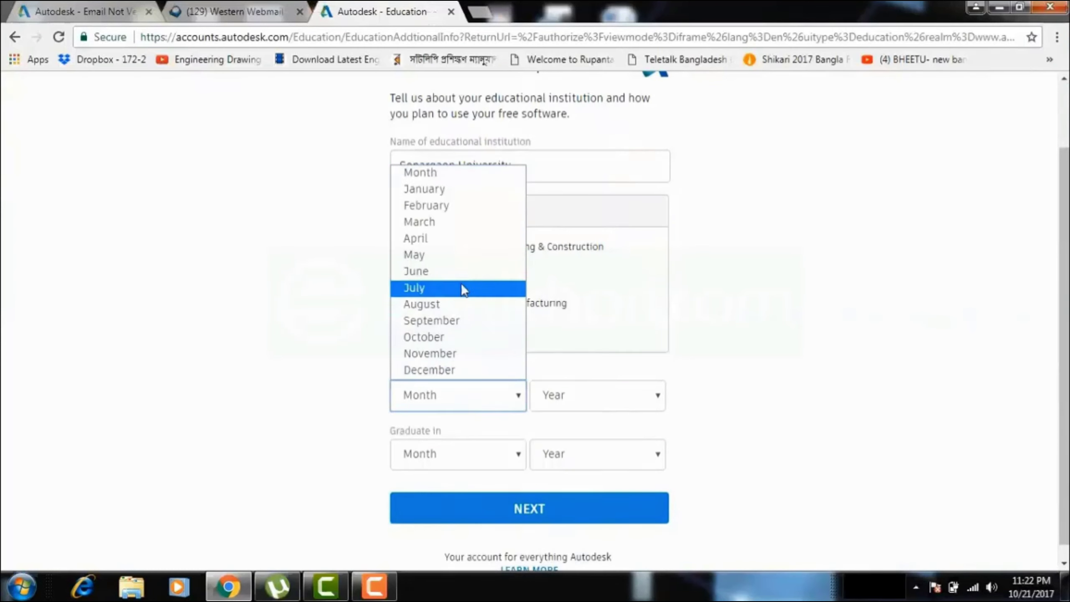
pyautogui.click(460, 271)
pyautogui.click(583, 396)
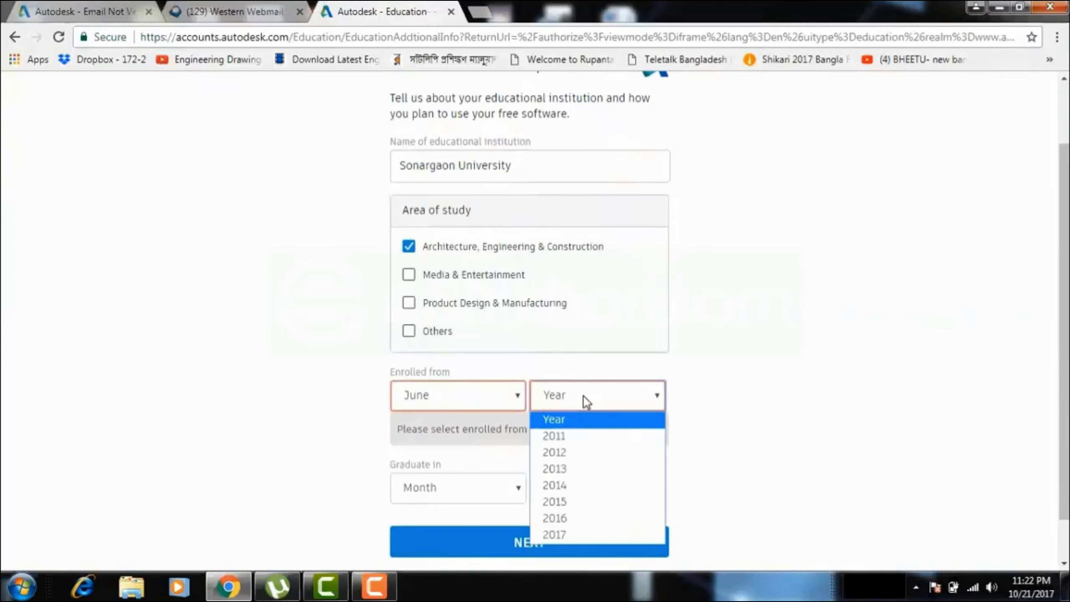
pyautogui.click(571, 534)
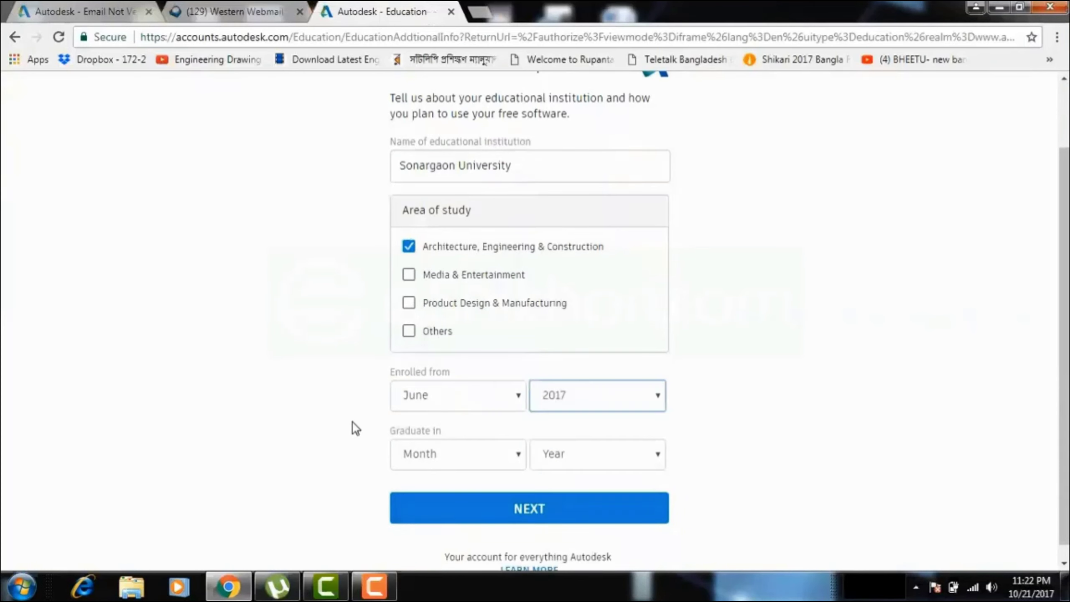
# Set graduation to April 2021 and submit the education details.
pyautogui.click(442, 455)
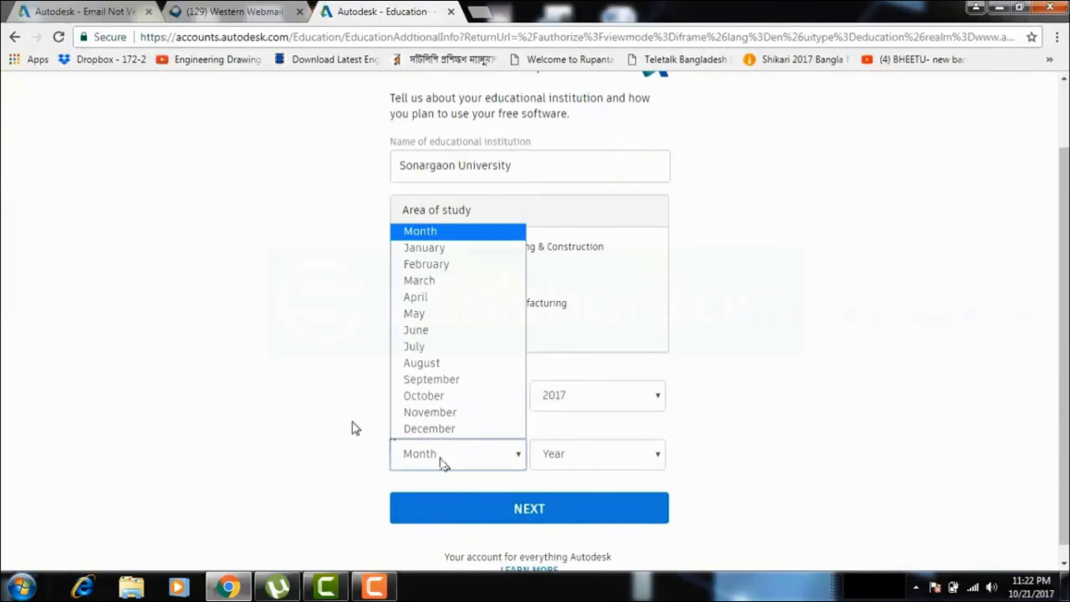
pyautogui.click(453, 297)
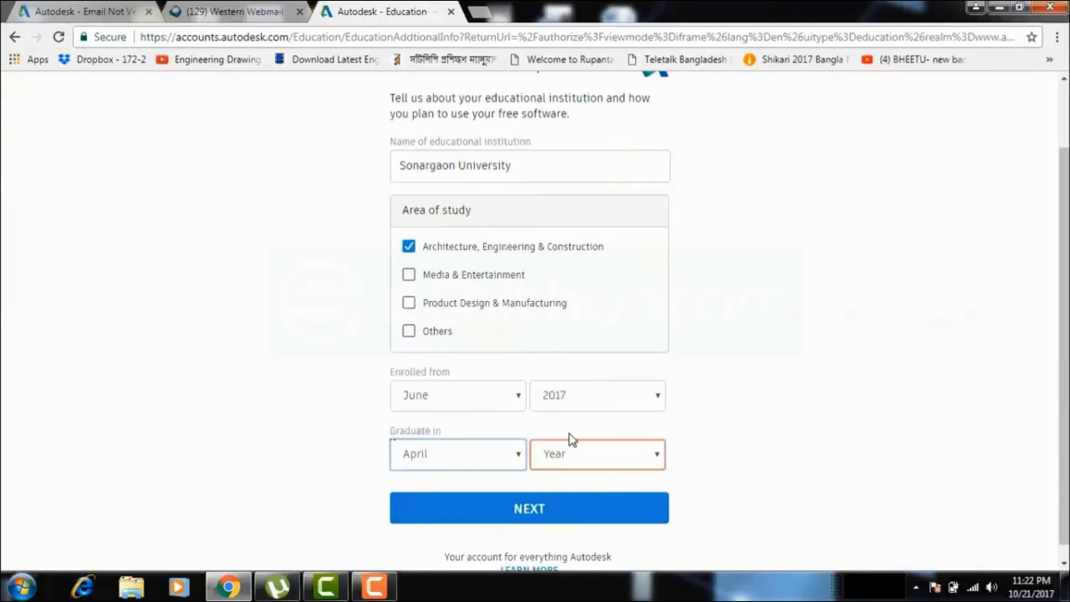
pyautogui.click(576, 451)
pyautogui.click(573, 396)
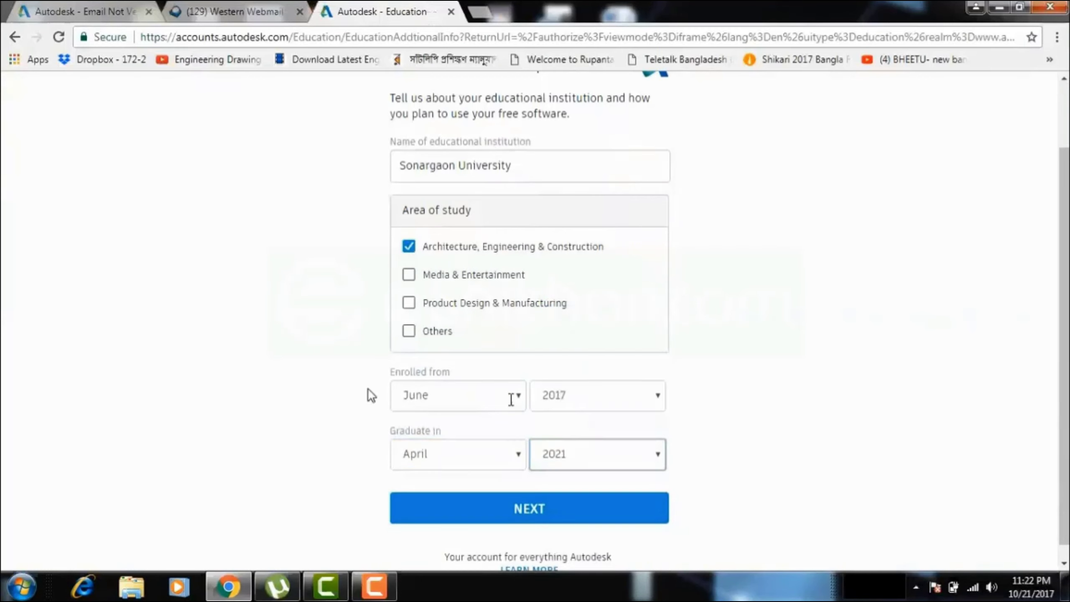
pyautogui.click(523, 508)
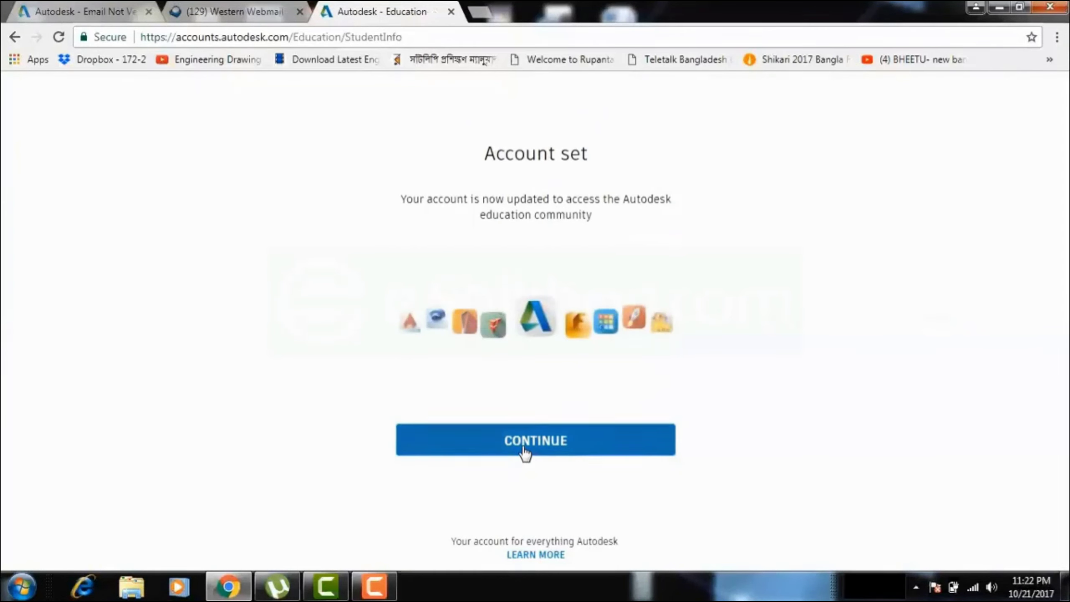
# Continue past Account set and load the Autodesk free software bookmark in a new tab.
pyautogui.click(524, 453)
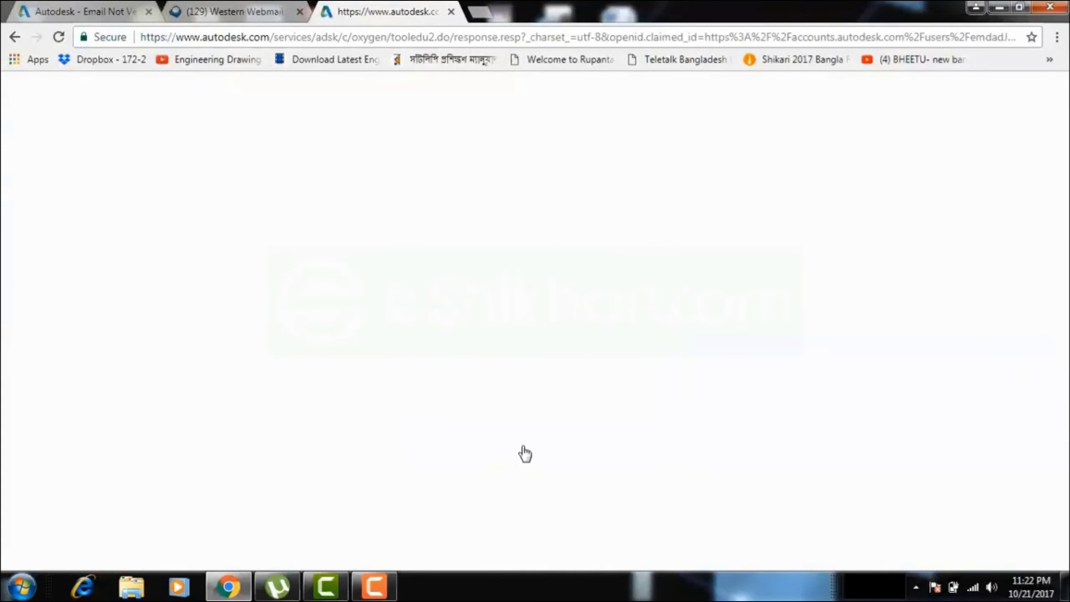
pyautogui.click(483, 17)
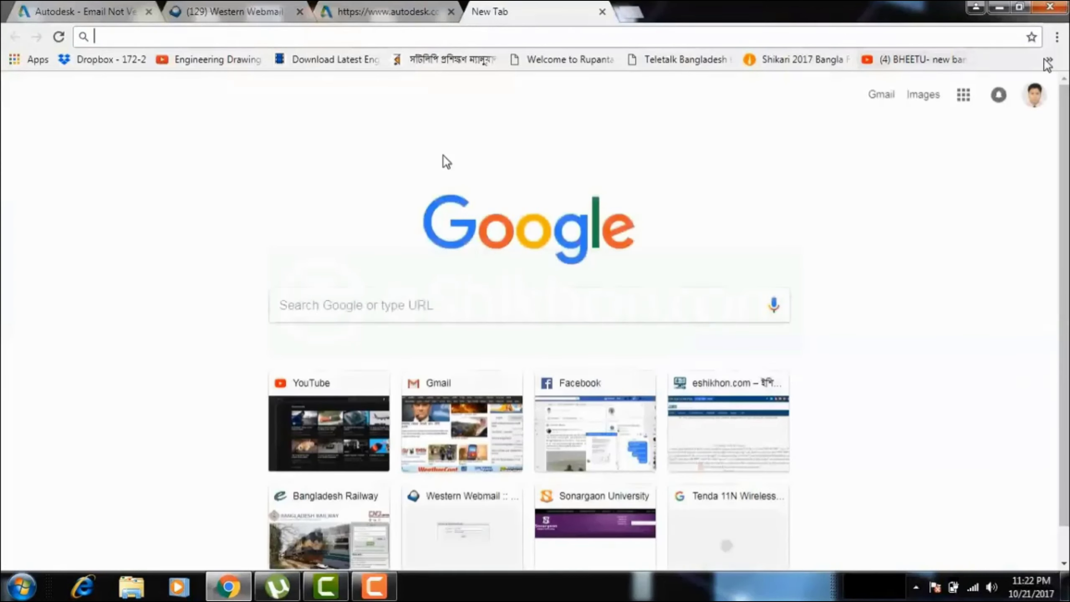
pyautogui.click(1050, 59)
pyautogui.click(902, 98)
# Reload the stalled autodesk.com tab and switch between the free software and blank pages.
pyautogui.click(231, 12)
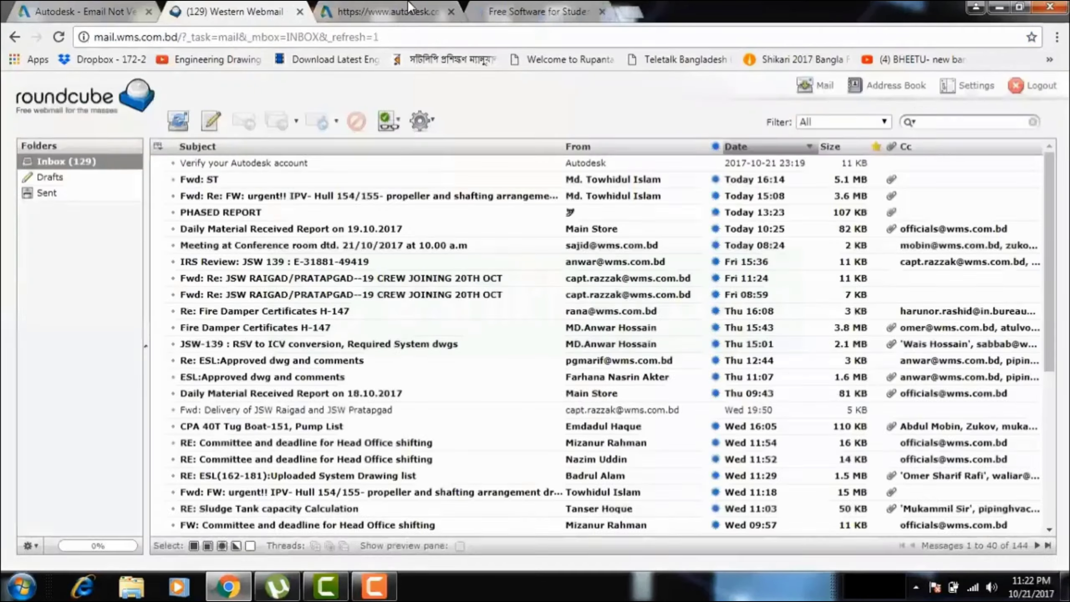
pyautogui.click(411, 12)
pyautogui.click(411, 36)
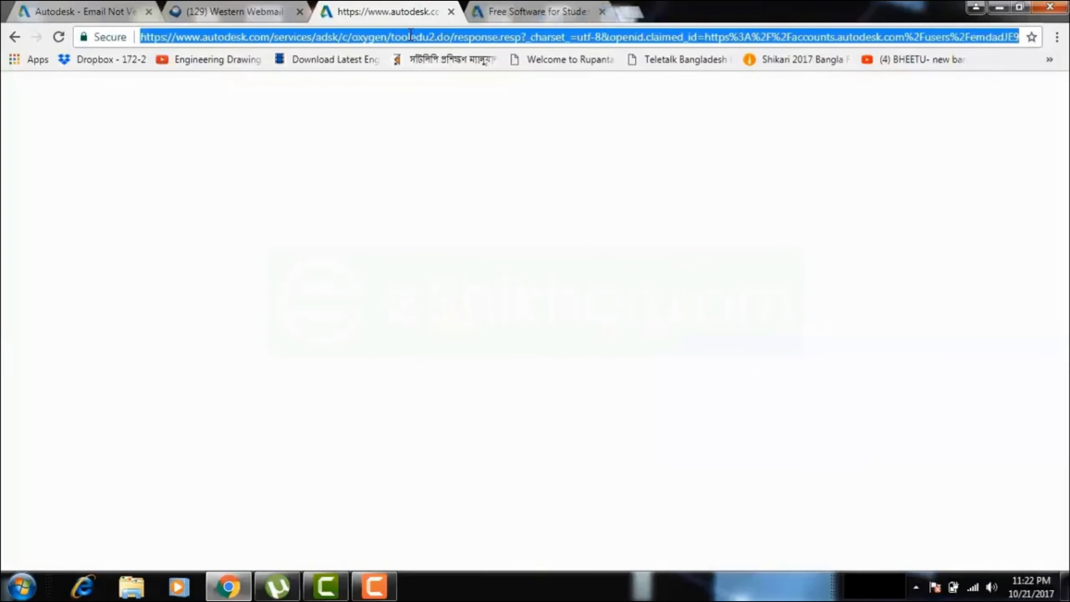
pyautogui.press('Return')
pyautogui.click(509, 7)
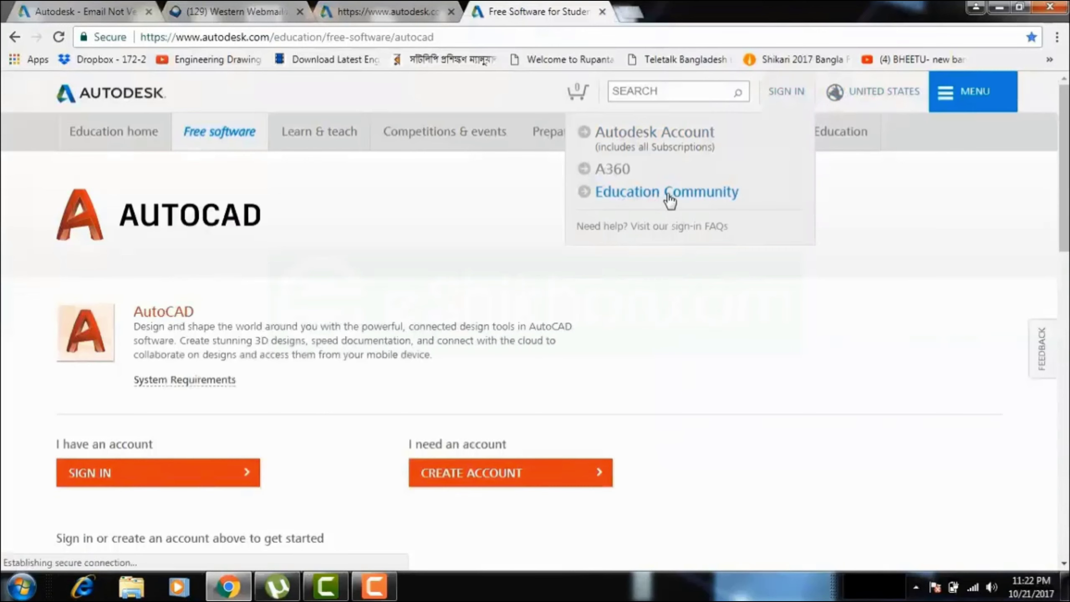
pyautogui.click(367, 3)
# Sign in with the education account e-mail and password, retrying after the first password fails.
pyautogui.click(451, 11)
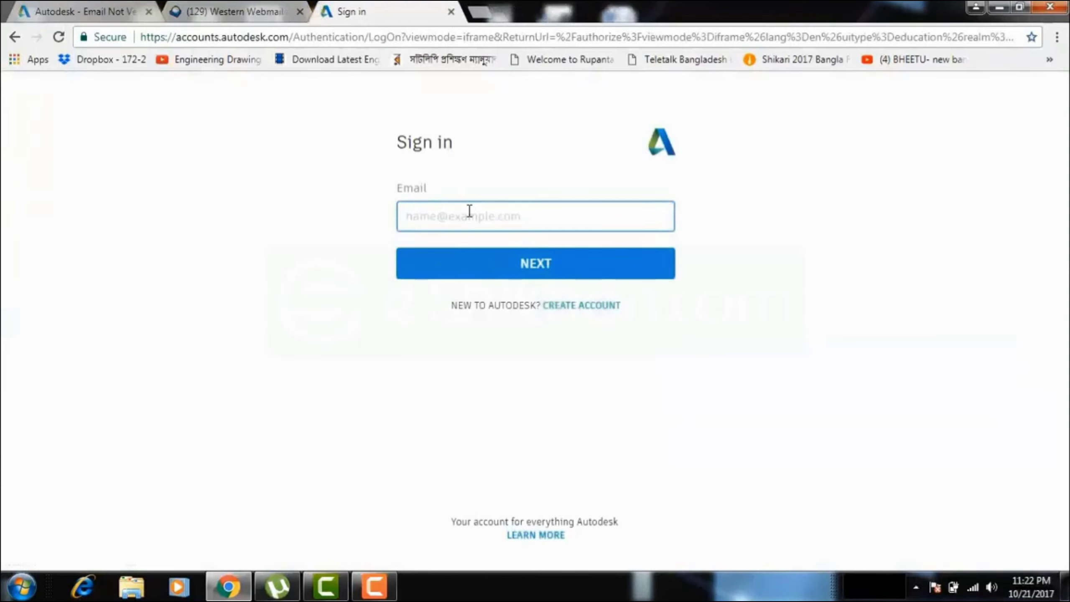
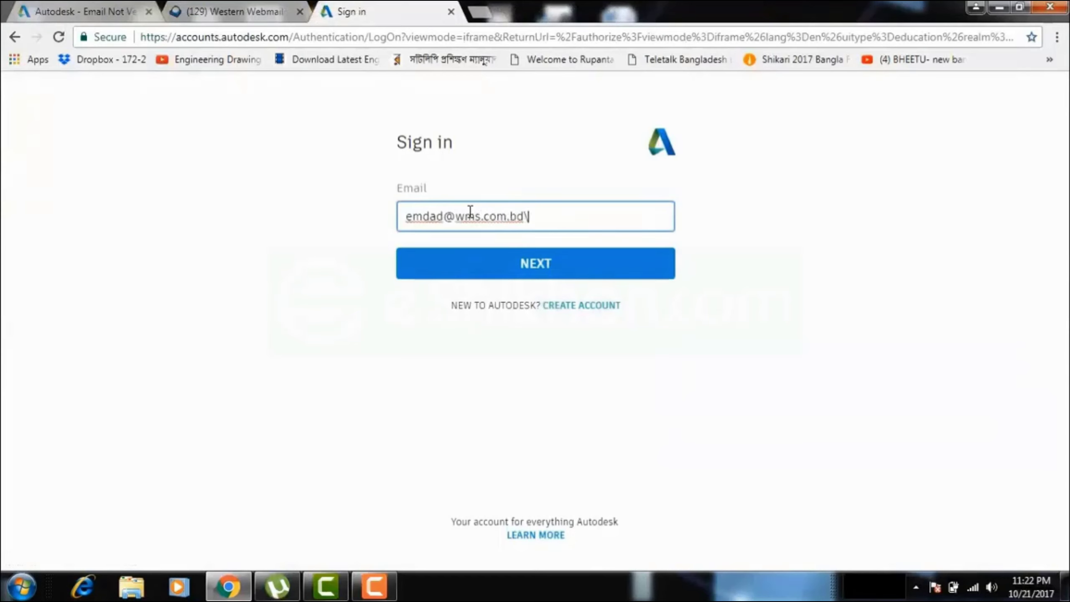
pyautogui.press('Return')
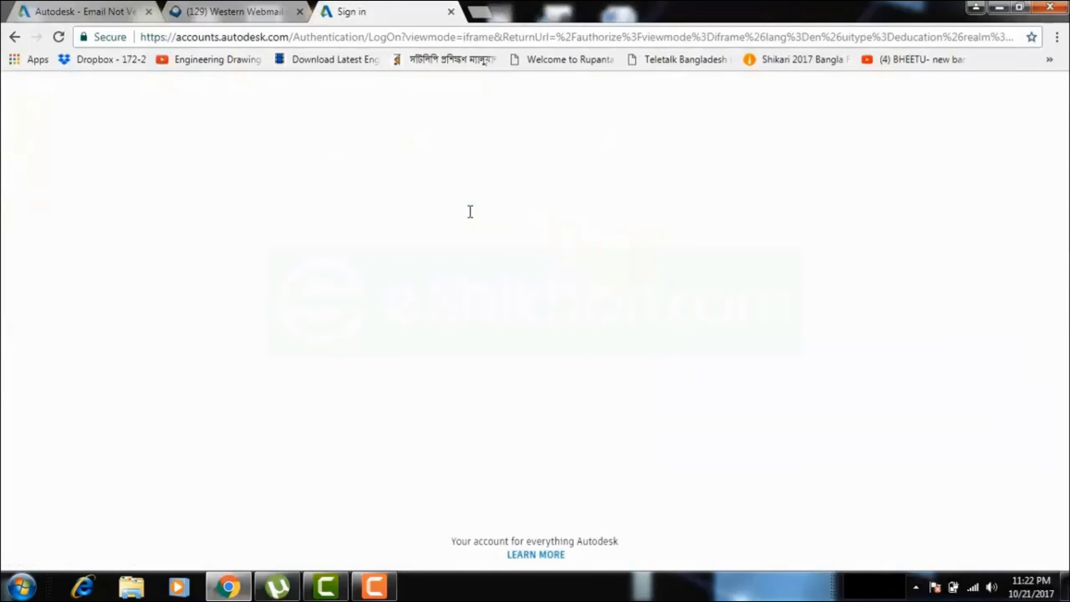
pyautogui.press('Return')
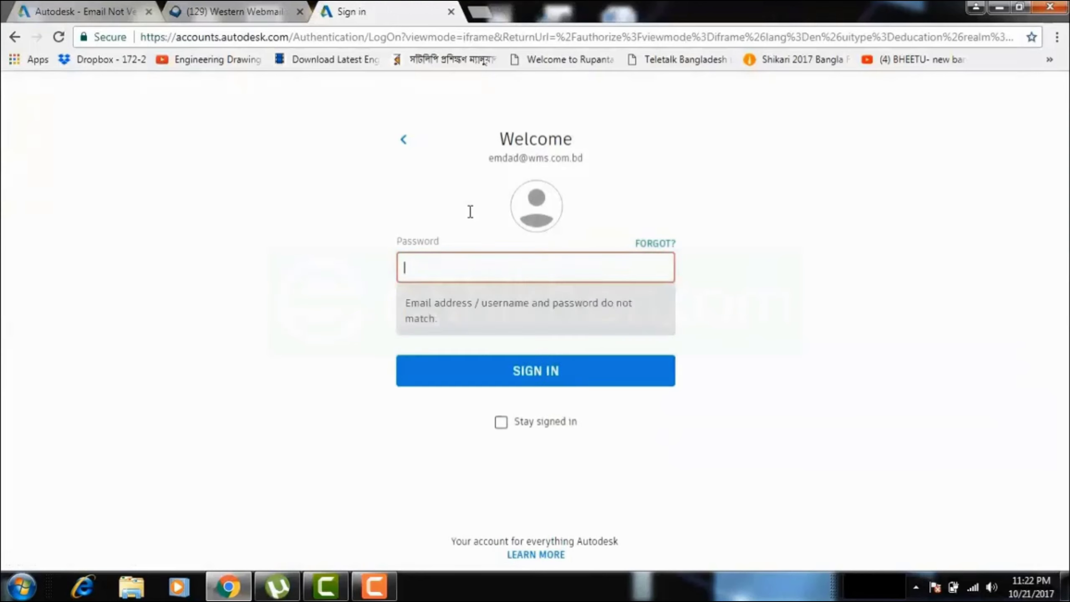
pyautogui.press('Return')
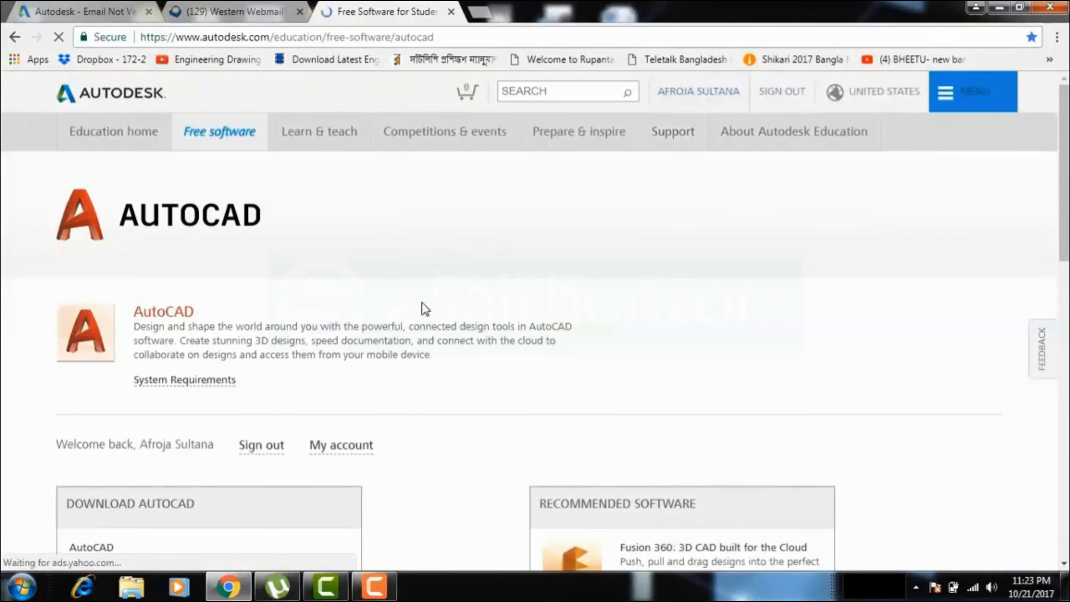
pyautogui.scroll(-1, 420, 298)
# Start the AutoCAD 2015 installer download using the Browser Download option under Install Now.
pyautogui.scroll(-2, 430, 286)
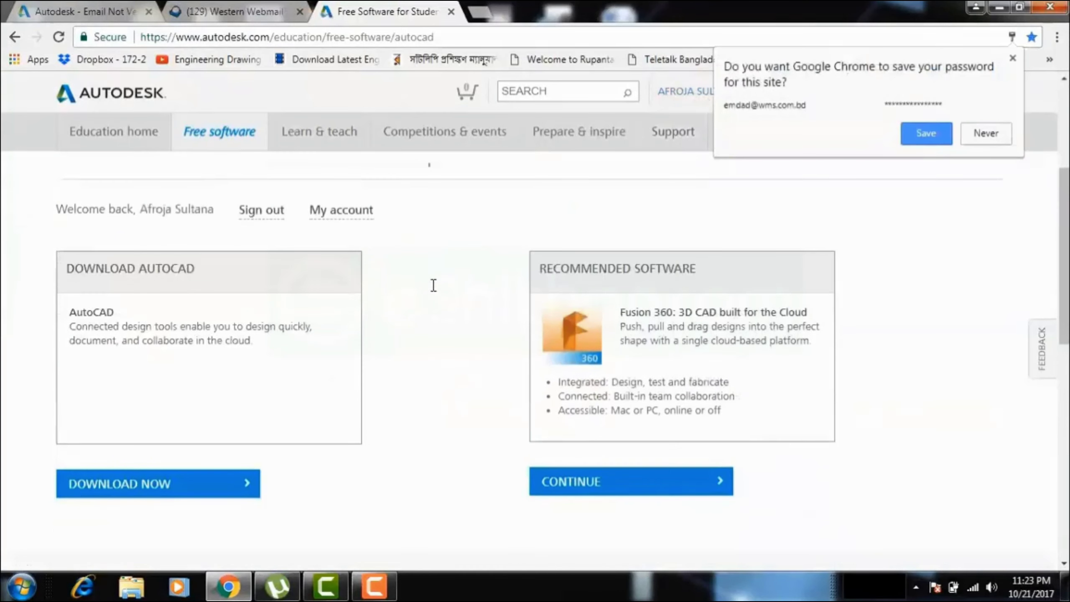
pyautogui.scroll(3, 434, 320)
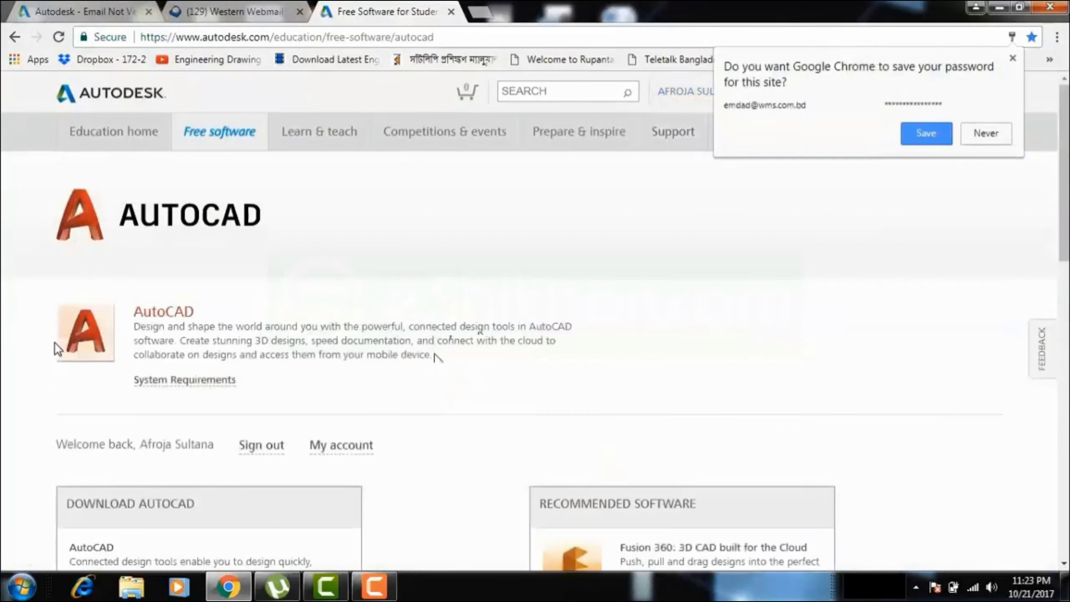
pyautogui.scroll(-5, 128, 225)
pyautogui.click(247, 332)
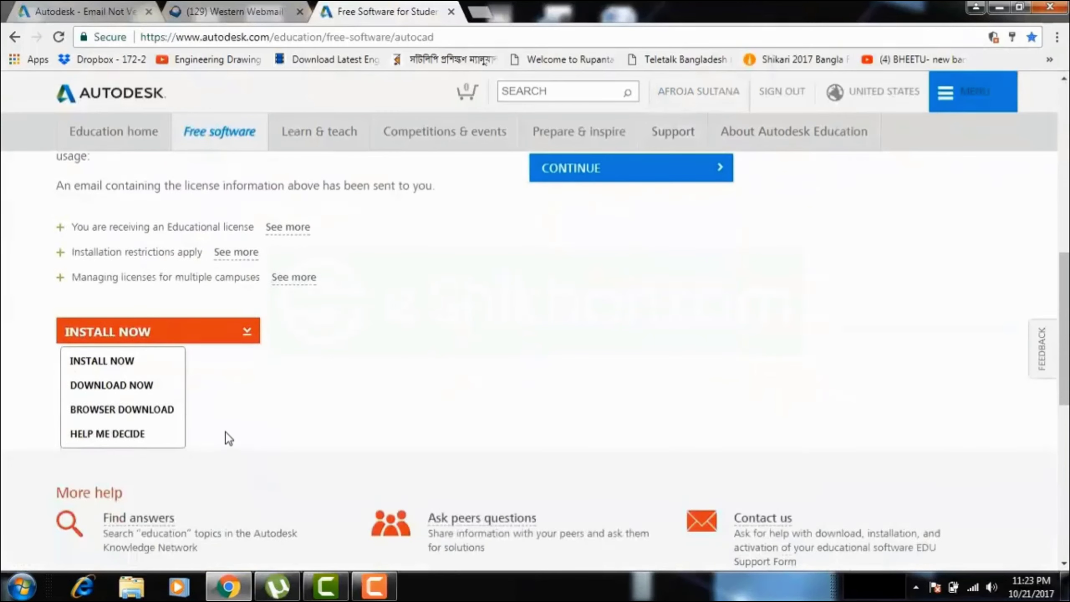
pyautogui.click(143, 411)
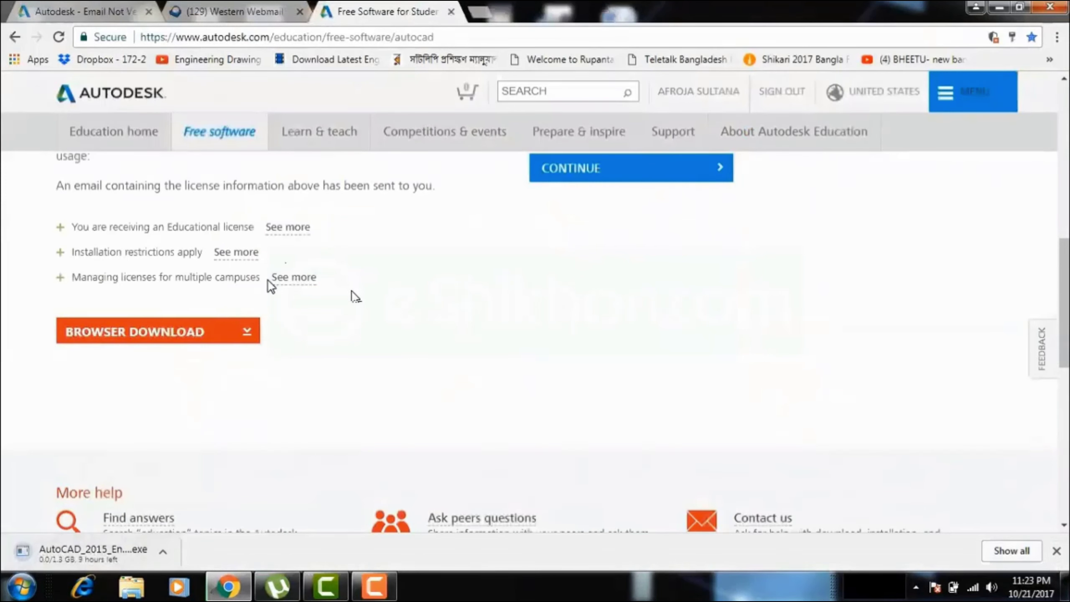
# Sign out of the Autodesk Education account.
pyautogui.scroll(3, 420, 280)
pyautogui.scroll(7, 530, 178)
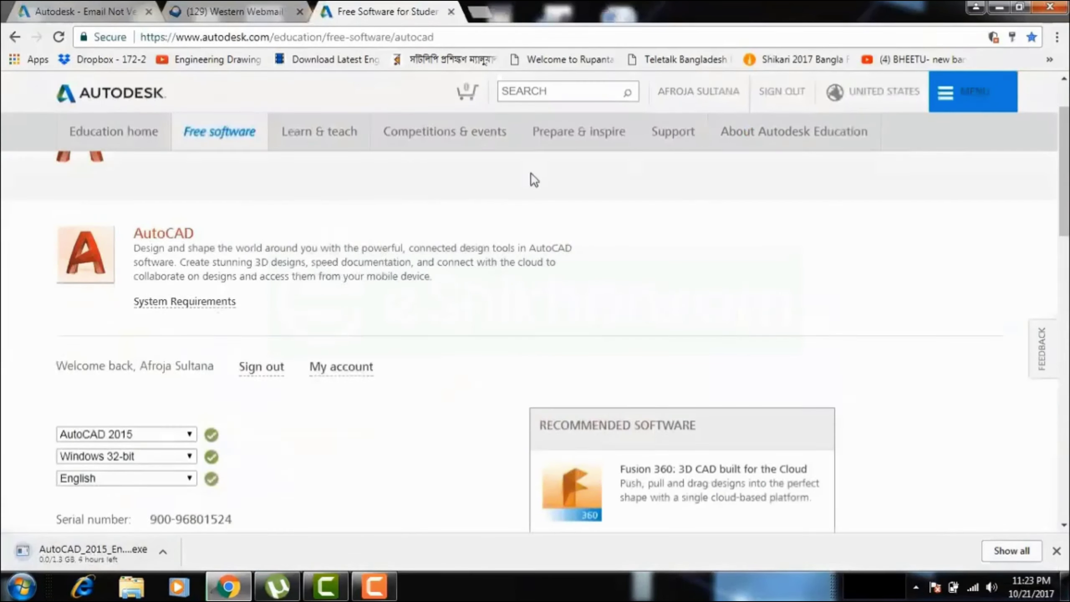
pyautogui.click(784, 97)
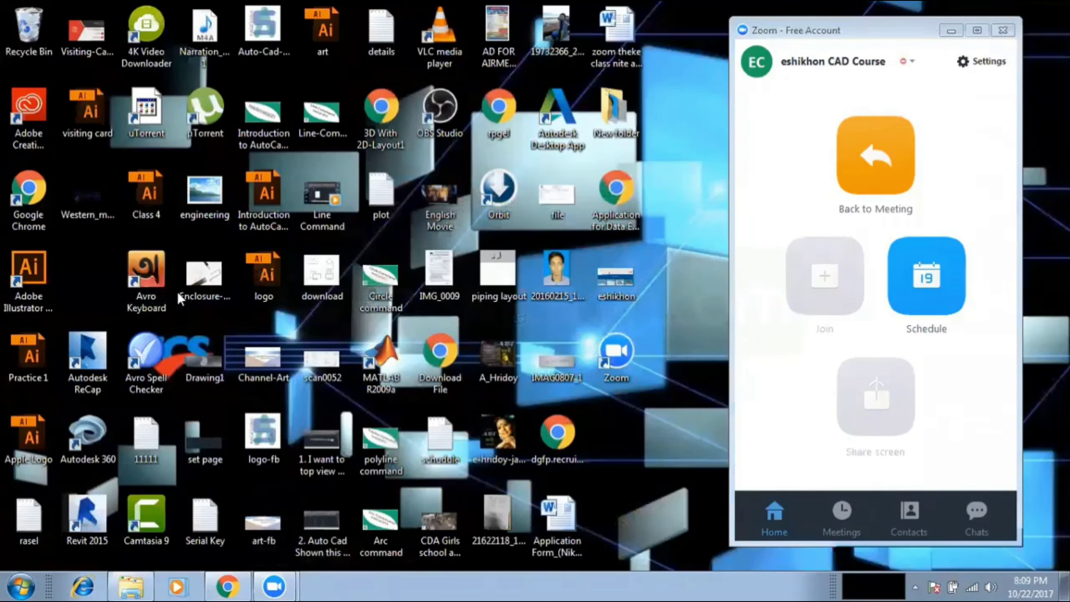
# Browse the AutoCad 2015 folder on drive F and check the computer's system information.
pyautogui.click(119, 582)
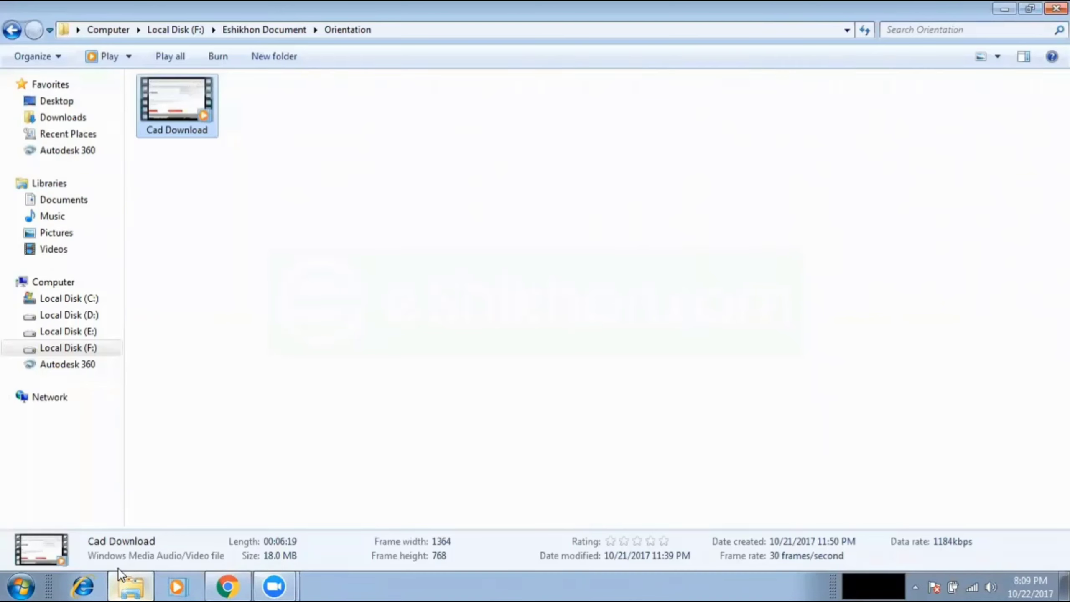
pyautogui.click(18, 36)
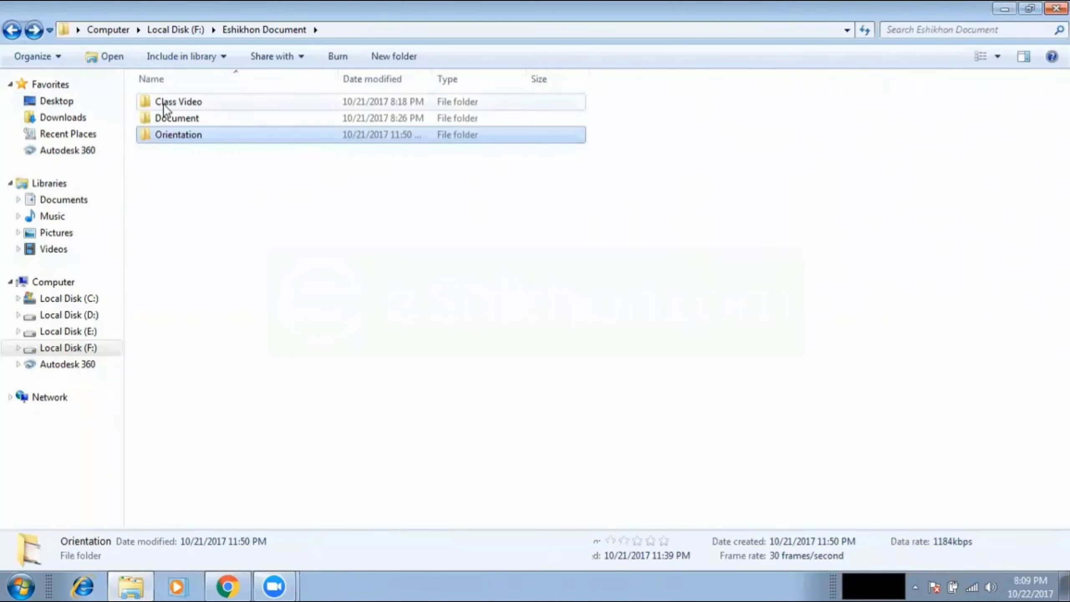
pyautogui.click(16, 36)
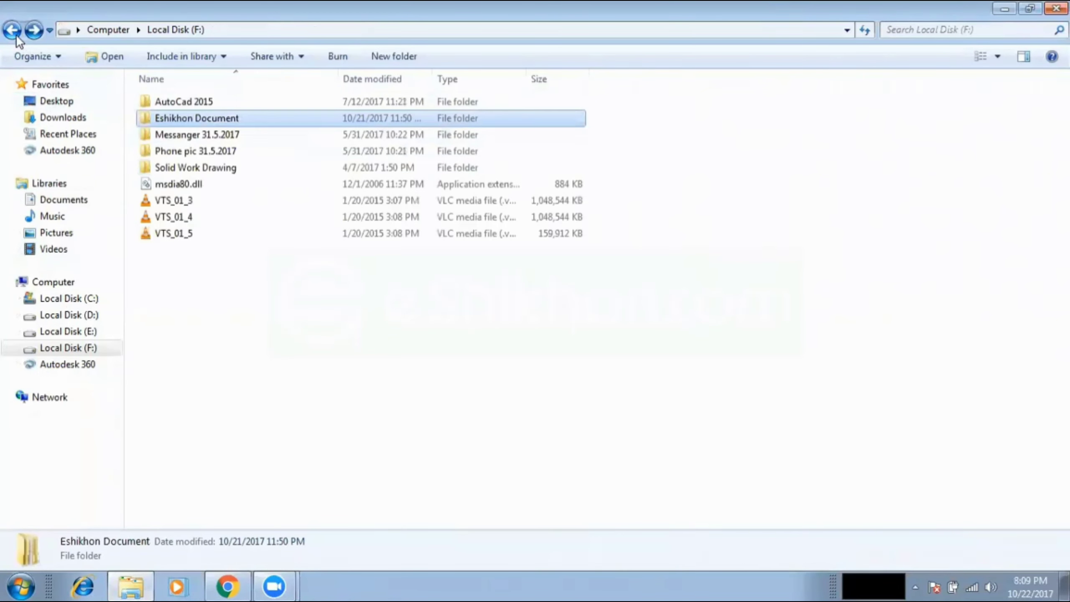
pyautogui.doubleClick(193, 100)
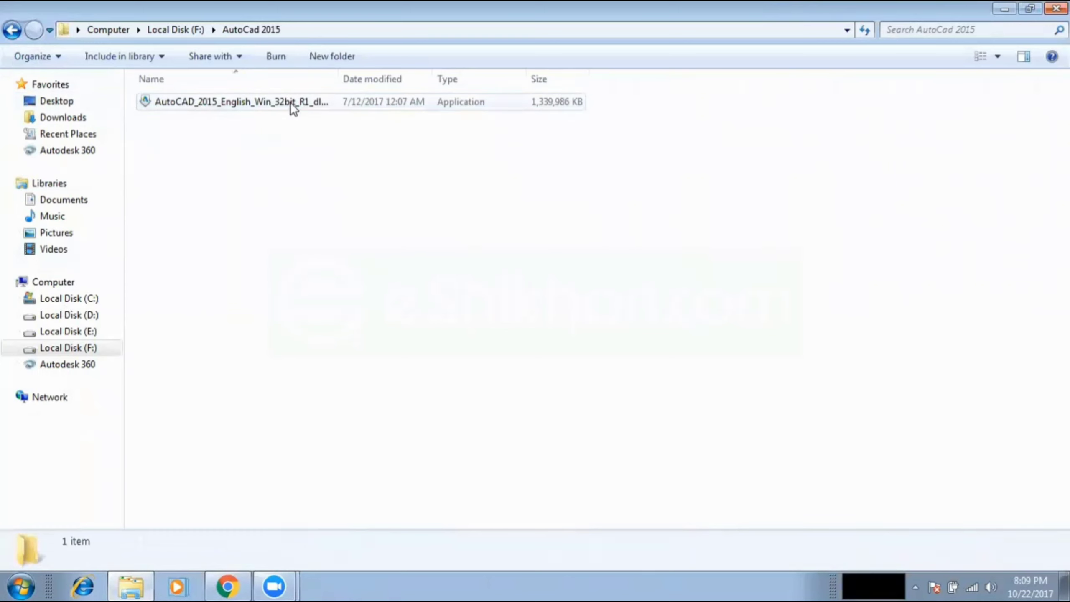
pyautogui.press('super')
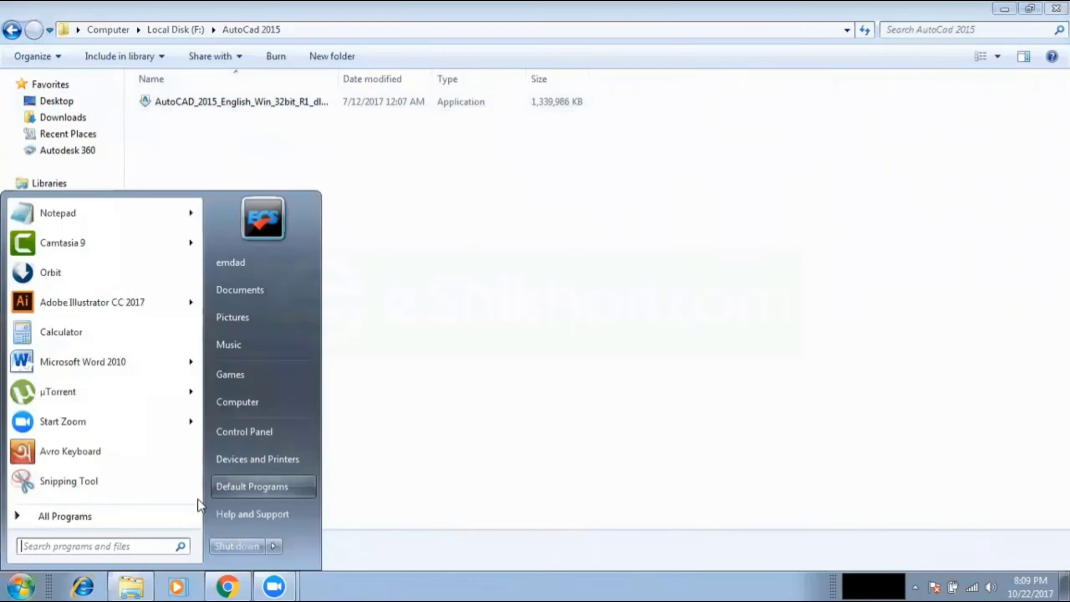
pyautogui.rightClick(285, 393)
pyautogui.click(350, 524)
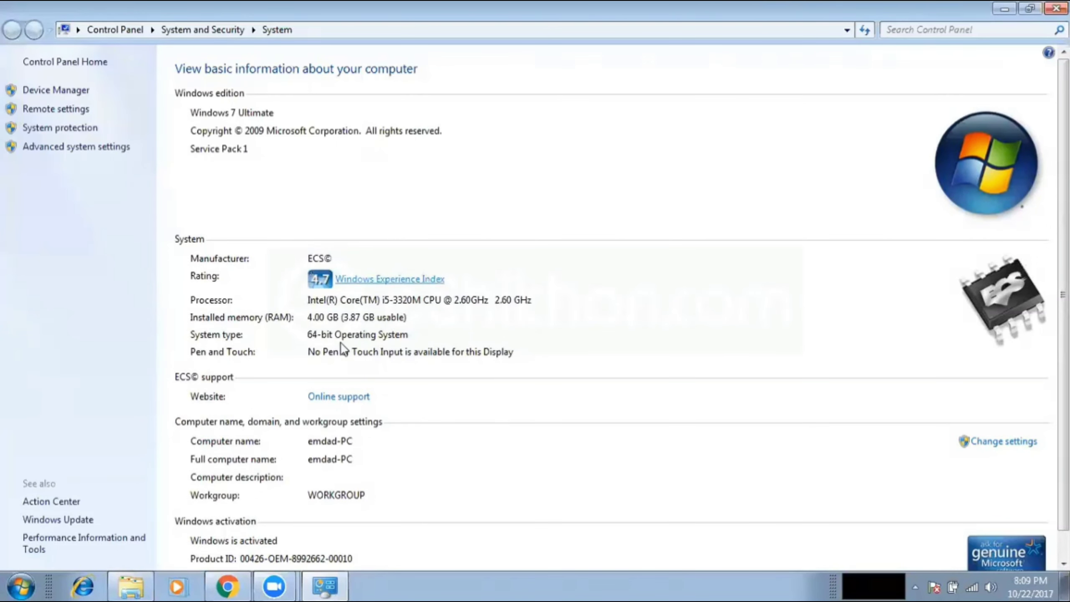
pyautogui.hotkey('alt', 'F4')
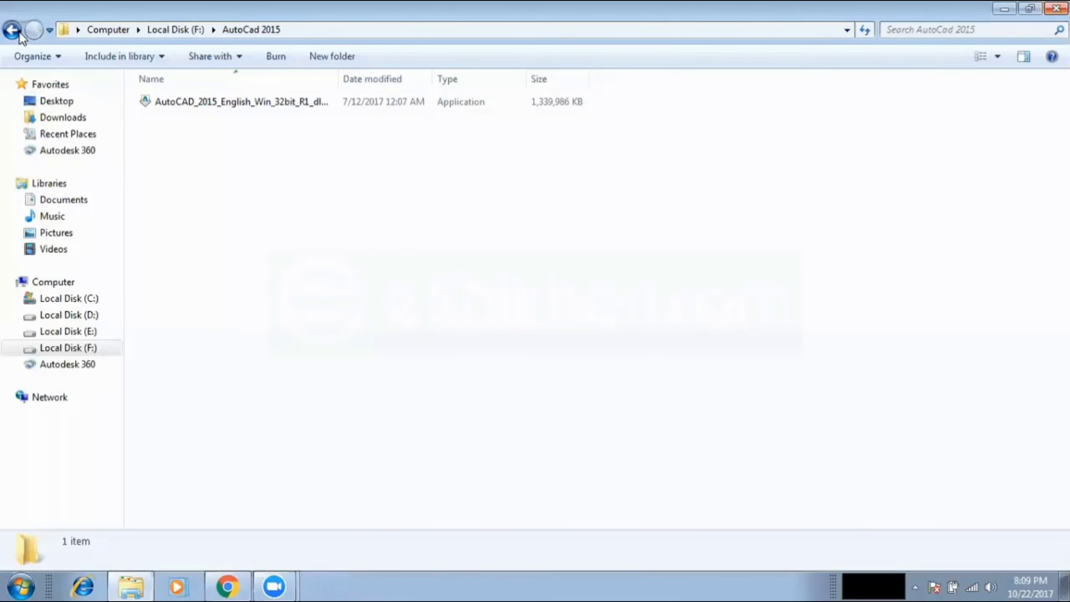
# Go to Local Disk (D:) and open its Software folder.
pyautogui.click(17, 30)
pyautogui.click(19, 31)
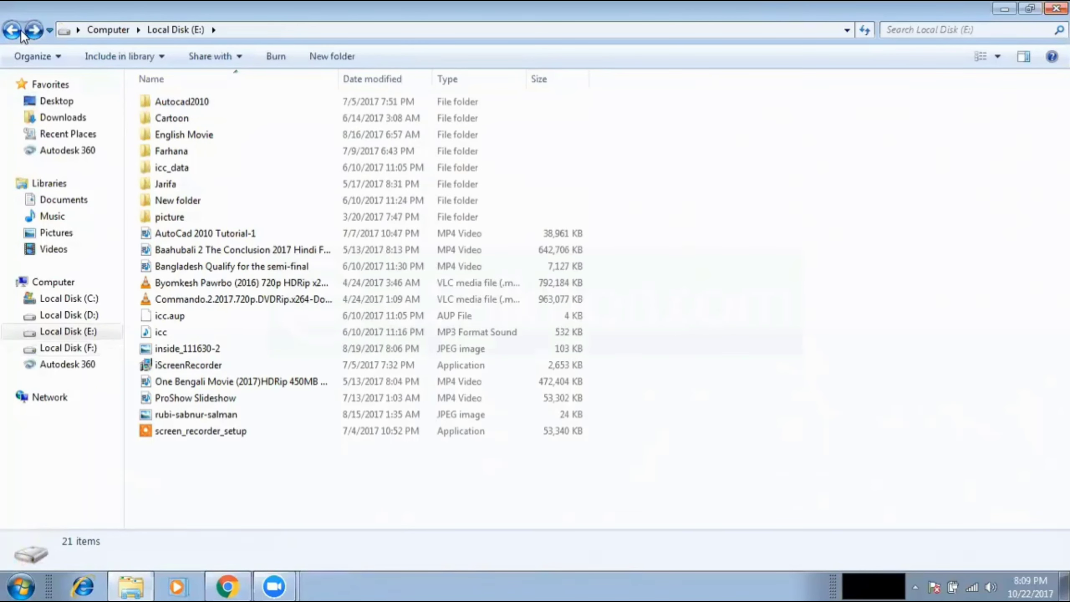
pyautogui.click(20, 29)
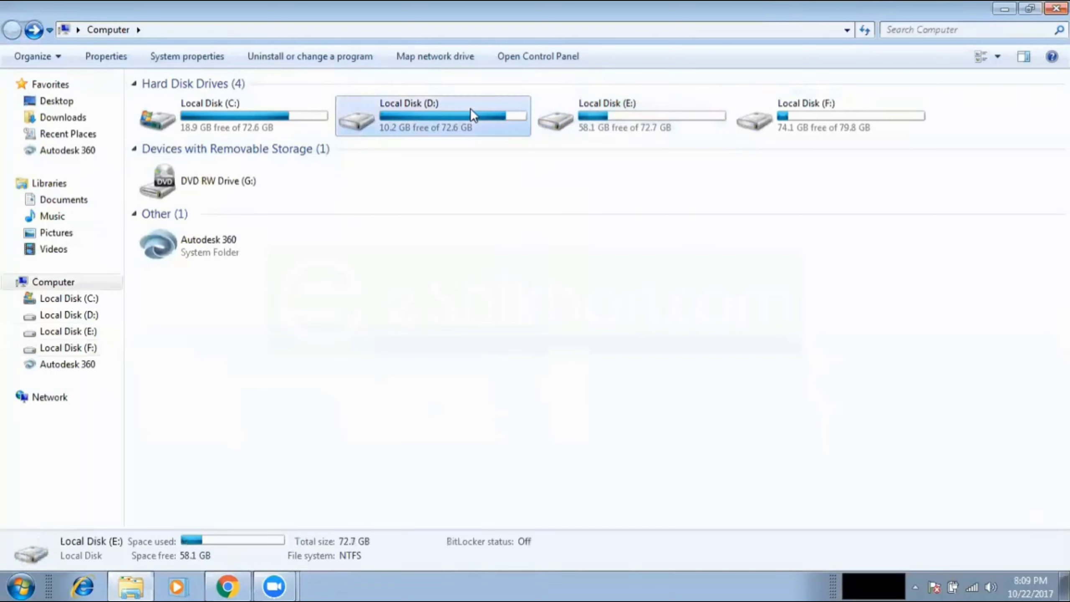
pyautogui.doubleClick(471, 114)
pyautogui.click(199, 138)
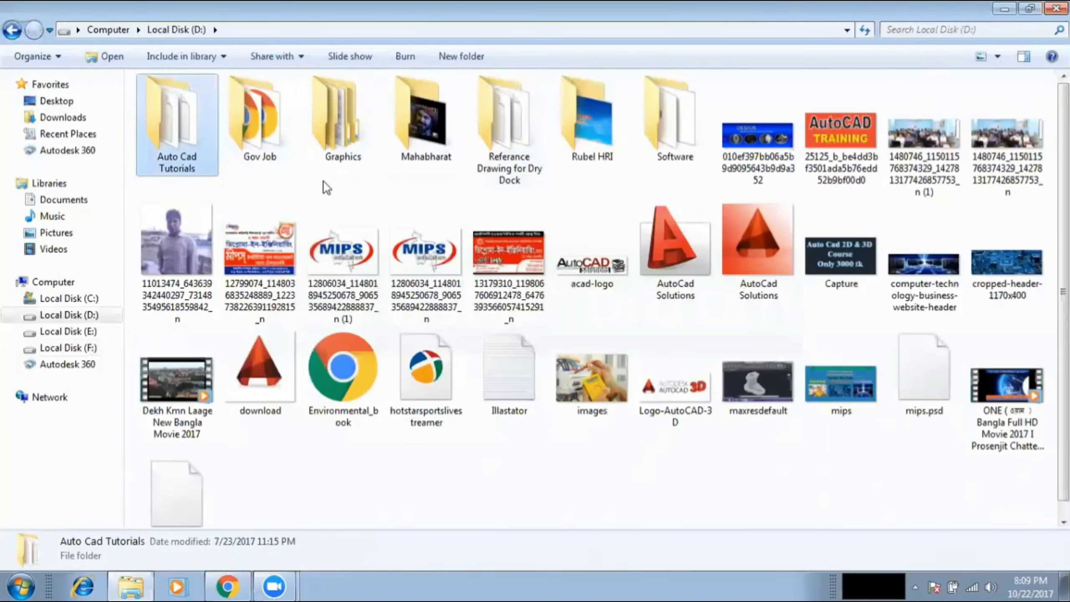
pyautogui.click(262, 134)
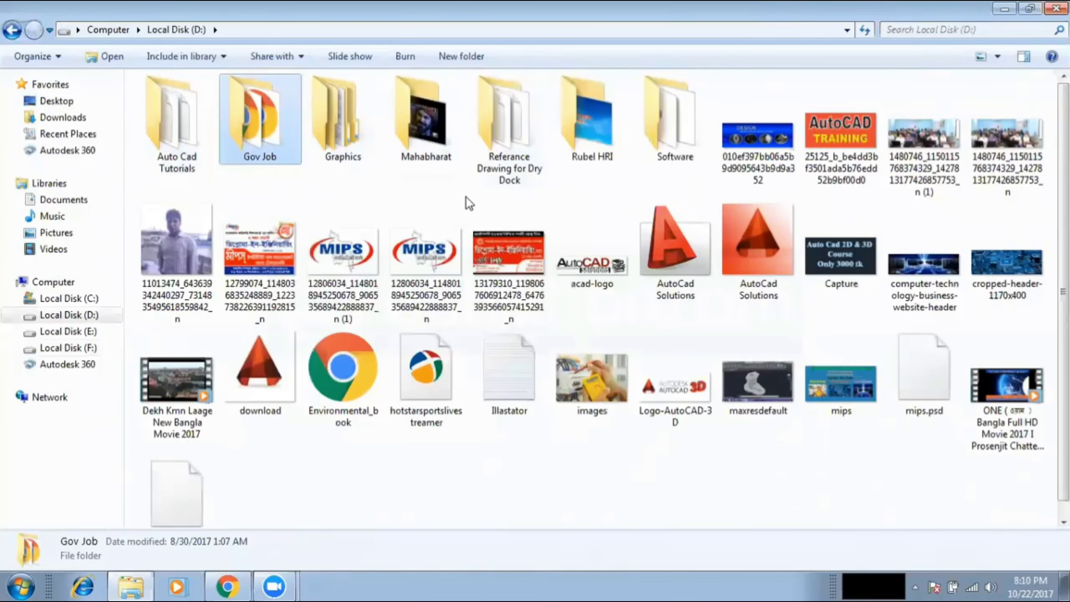
pyautogui.doubleClick(704, 116)
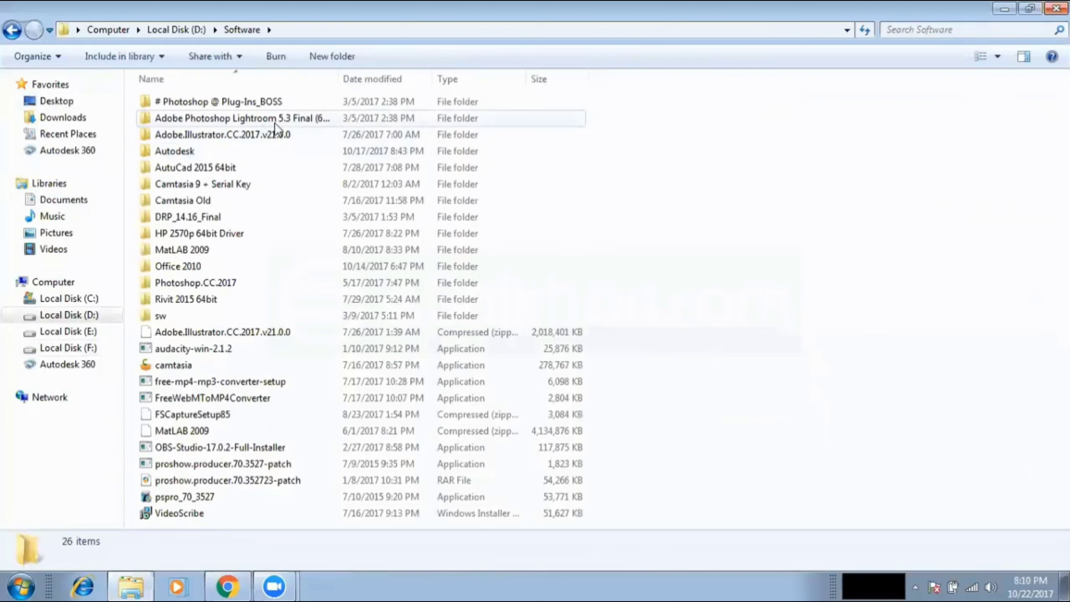
# Open AutuCad 2015 64bit, widen the Name column, and launch the AutoCAD_2015 .sfx installer.
pyautogui.click(274, 122)
pyautogui.click(256, 169)
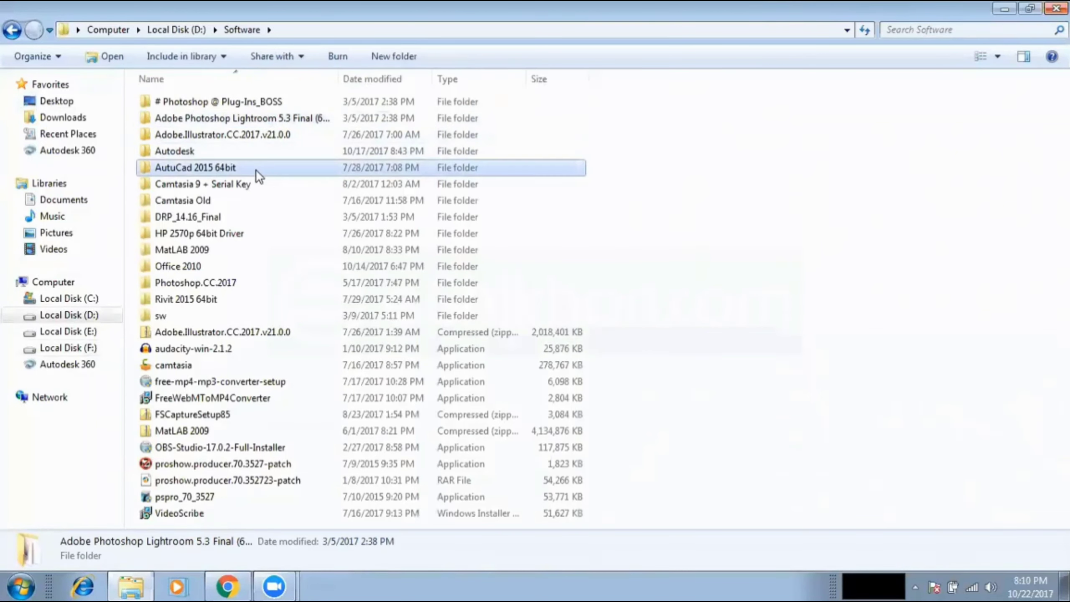
pyautogui.doubleClick(256, 169)
pyautogui.click(325, 101)
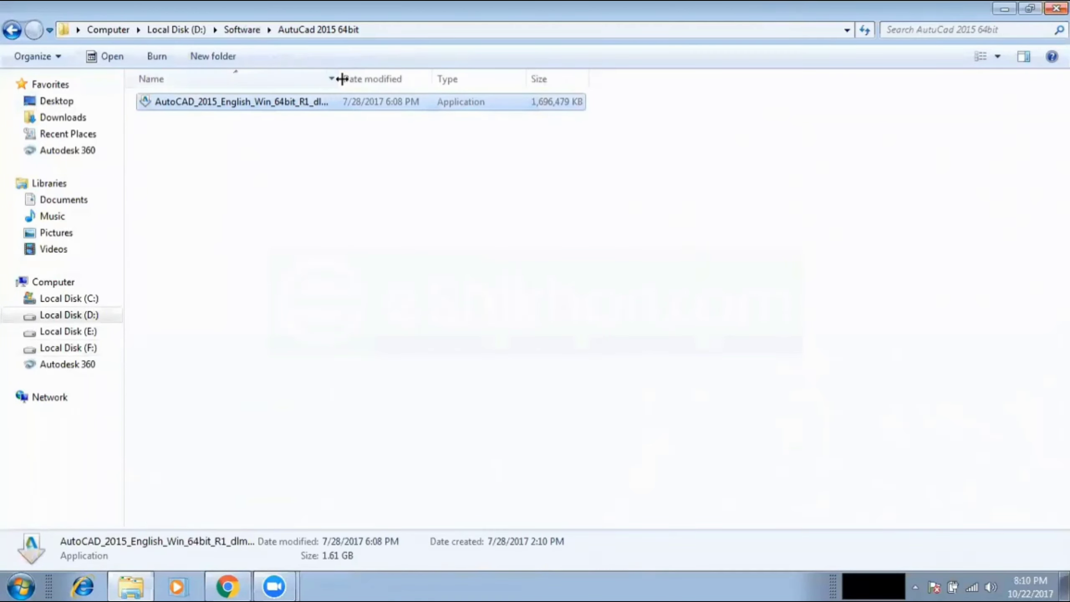
pyautogui.moveTo(341, 79); pyautogui.dragTo(532, 79)
pyautogui.click(322, 120)
pyautogui.click(324, 102)
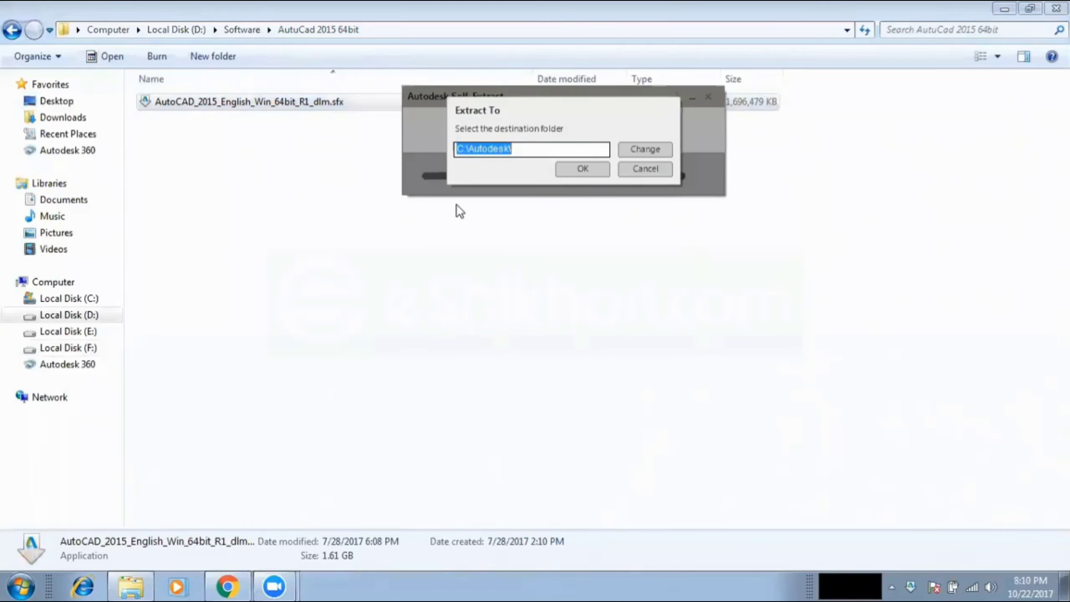
# Relaunch the .sfx, start extracting to C:\Autodesk\, and minimize Explorer.
pyautogui.click(628, 171)
pyautogui.doubleClick(270, 104)
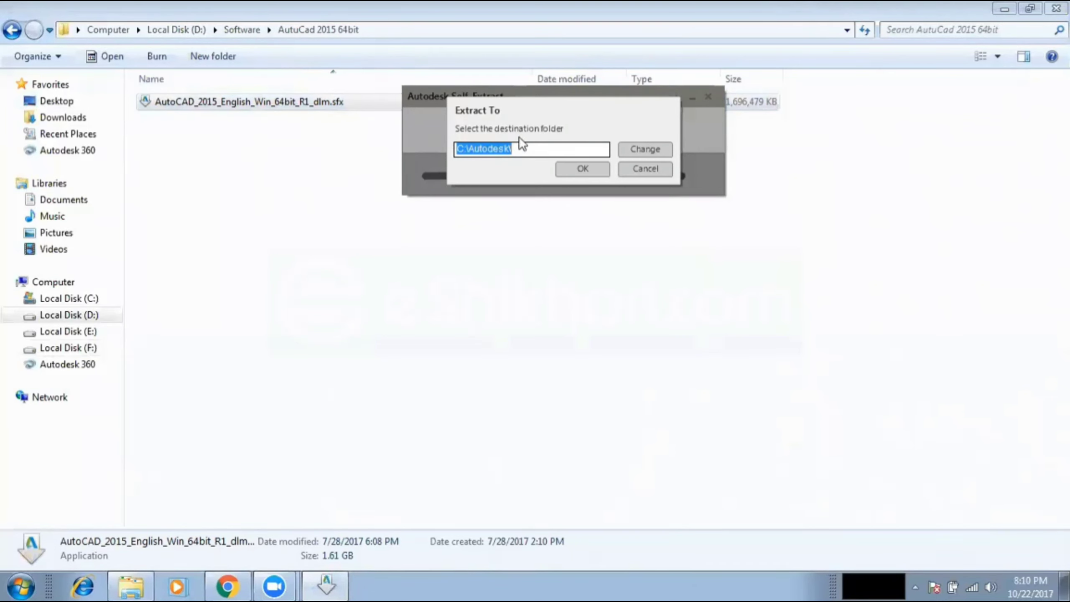
pyautogui.click(577, 177)
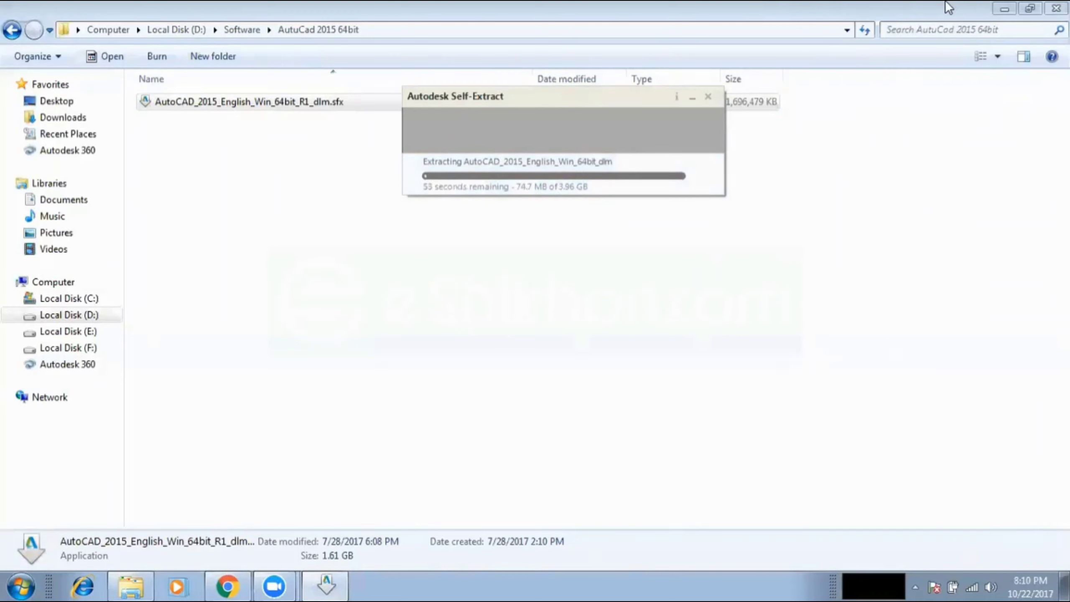
pyautogui.click(1005, 9)
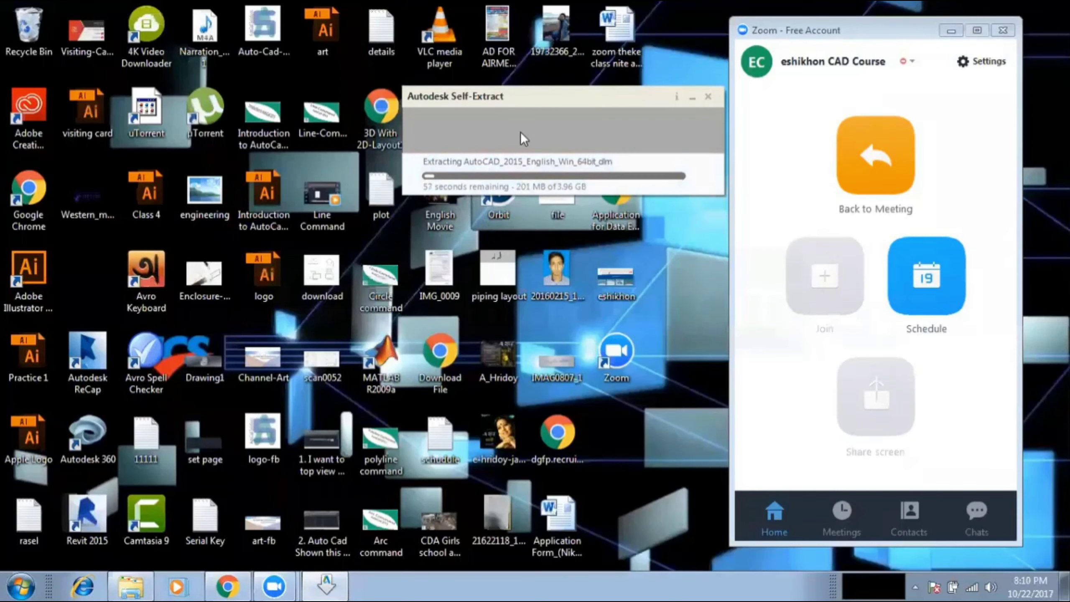
# Drag the Self-Extract progress window to the left while extraction continues.
pyautogui.moveTo(582, 102); pyautogui.dragTo(431, 114)
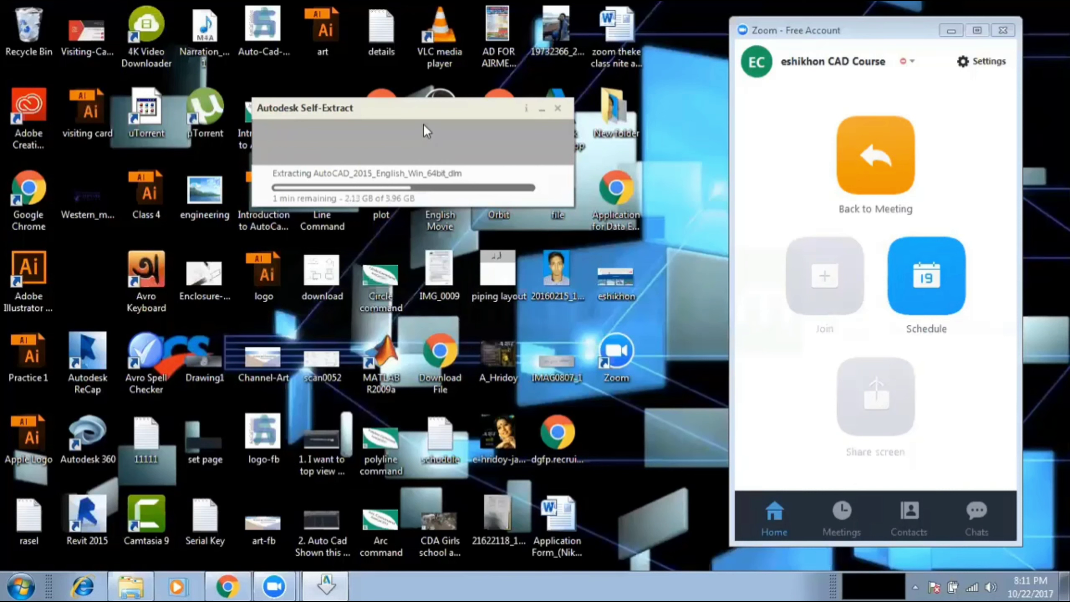
# Delete the 20160215_173221 photo from the desktop.
pyautogui.doubleClick(557, 273)
pyautogui.rightClick(565, 272)
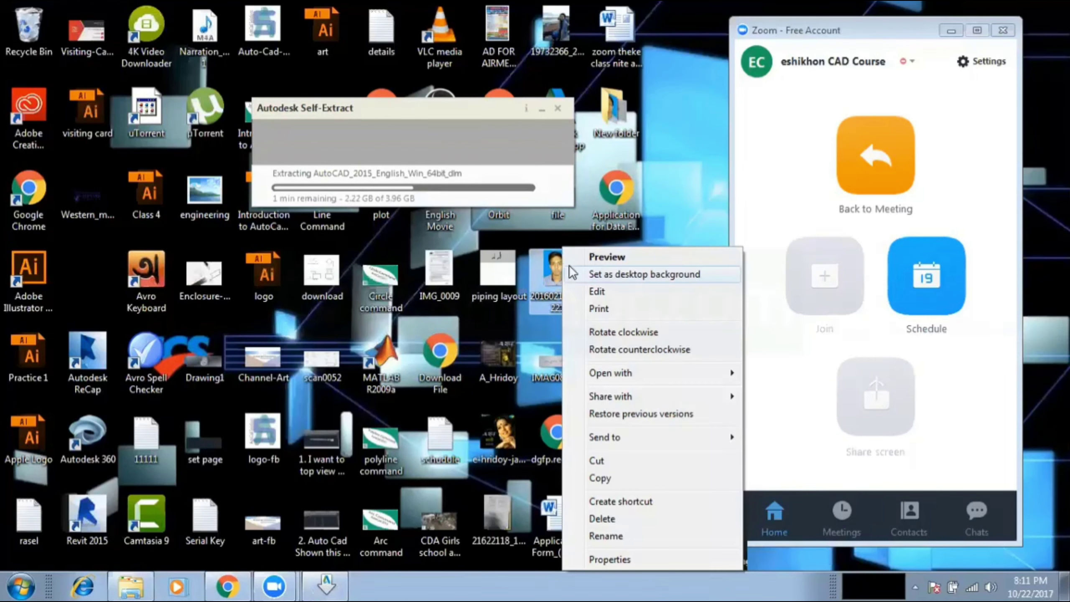
pyautogui.click(634, 521)
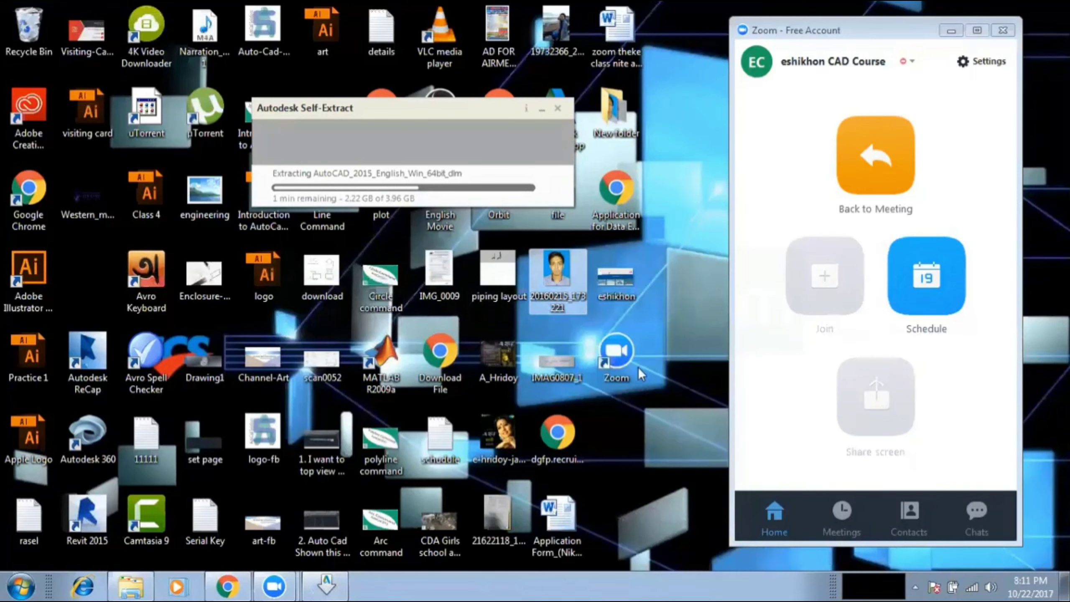
pyautogui.click(615, 357)
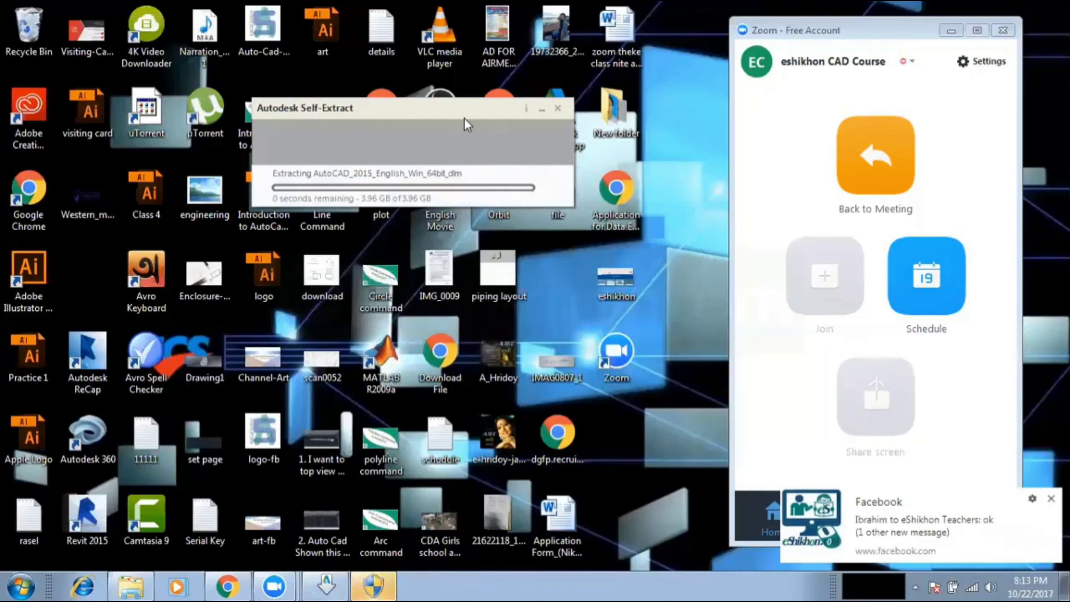
# Move the progress window aside, minimize Zoom, and bring the AutoCAD 2015 setup window fully into view.
pyautogui.moveTo(467, 109); pyautogui.dragTo(425, 127)
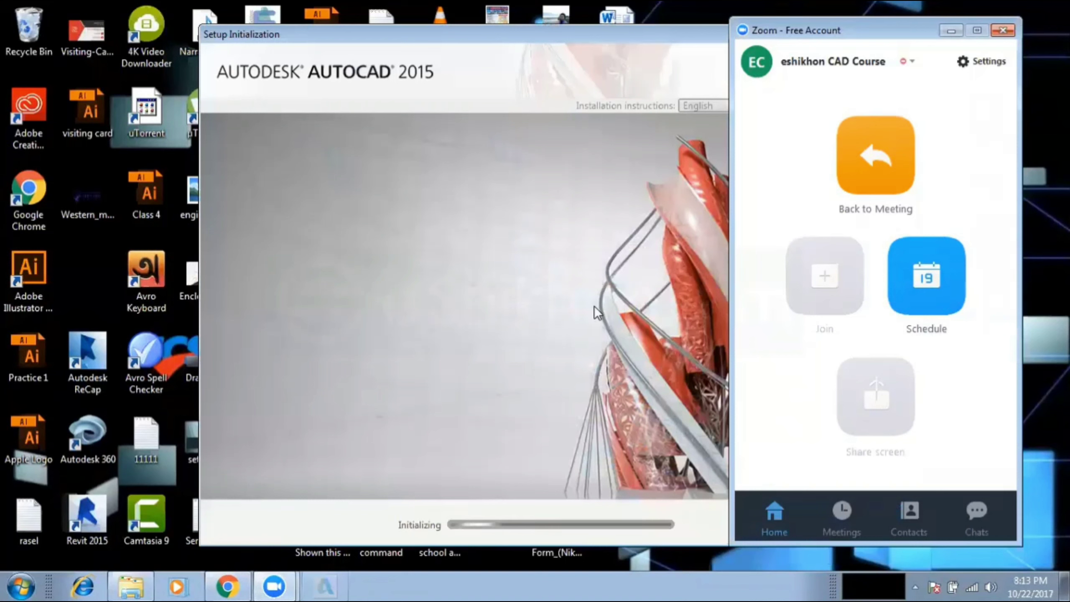
pyautogui.click(950, 31)
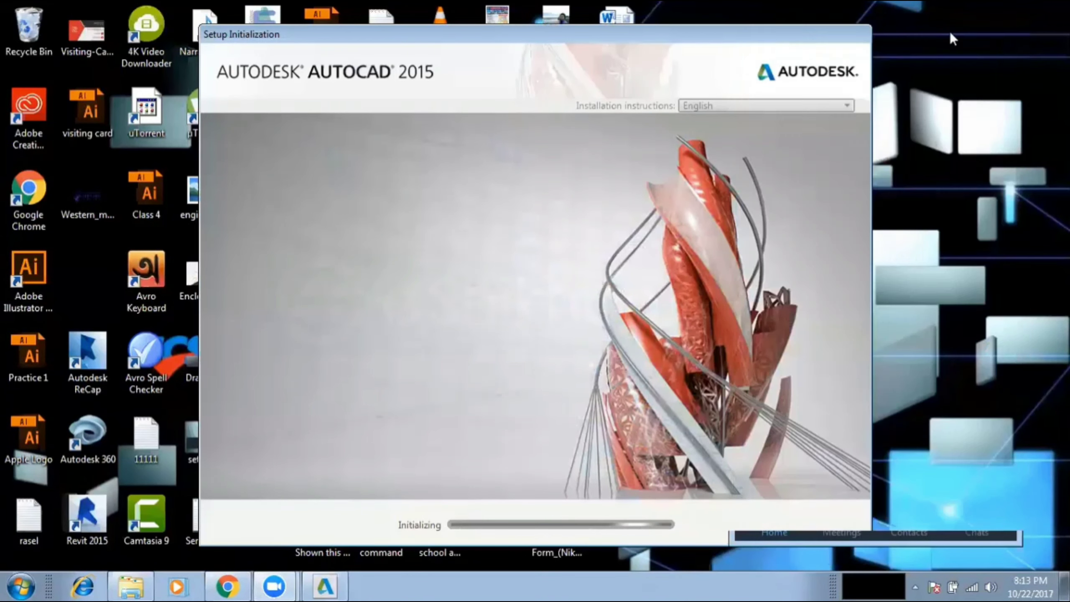
pyautogui.moveTo(734, 32); pyautogui.dragTo(741, 7)
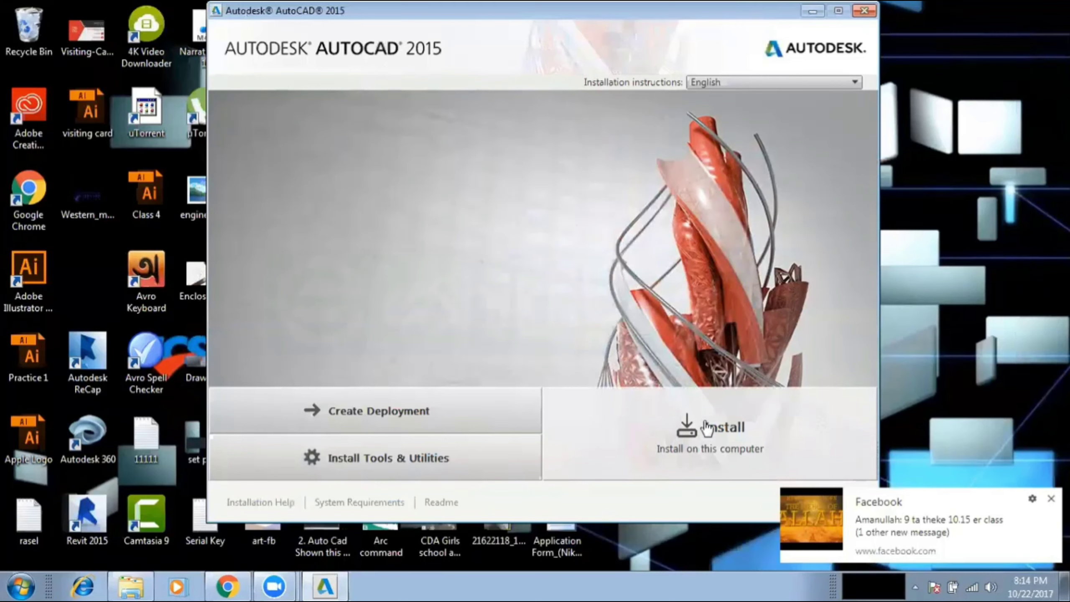
# Choose Install, dismiss the Facebook notification, accept the license, and advance to Product Information.
pyautogui.click(689, 444)
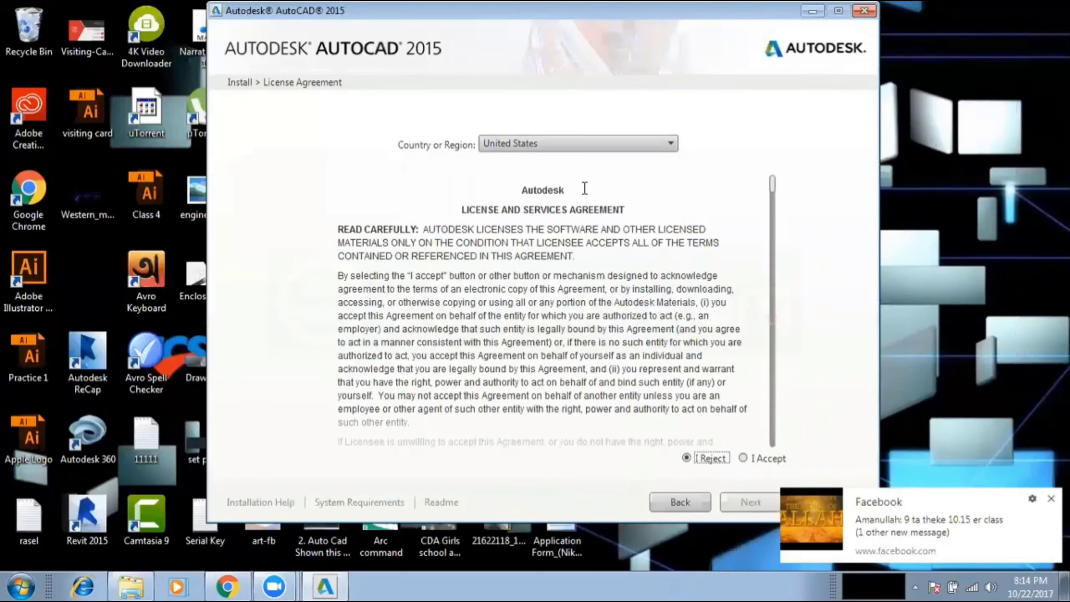
pyautogui.click(1052, 499)
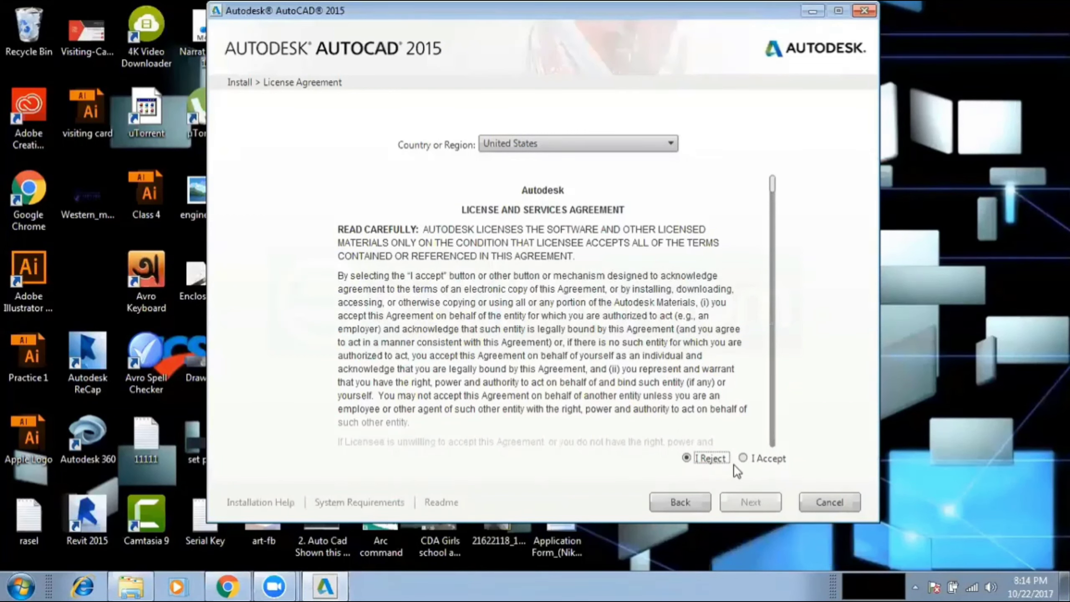
pyautogui.click(743, 459)
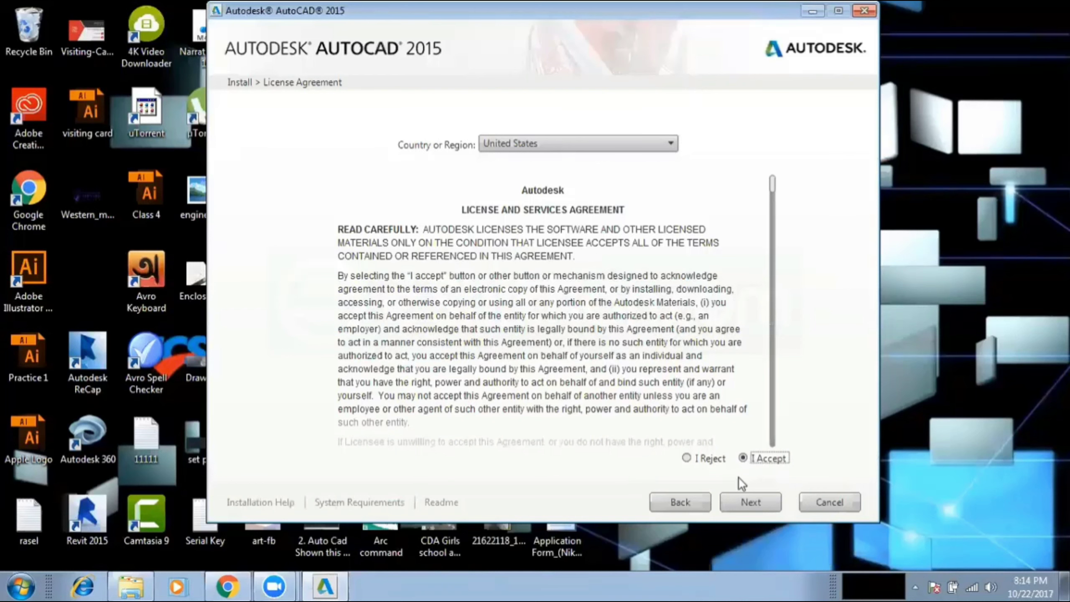
pyautogui.click(750, 506)
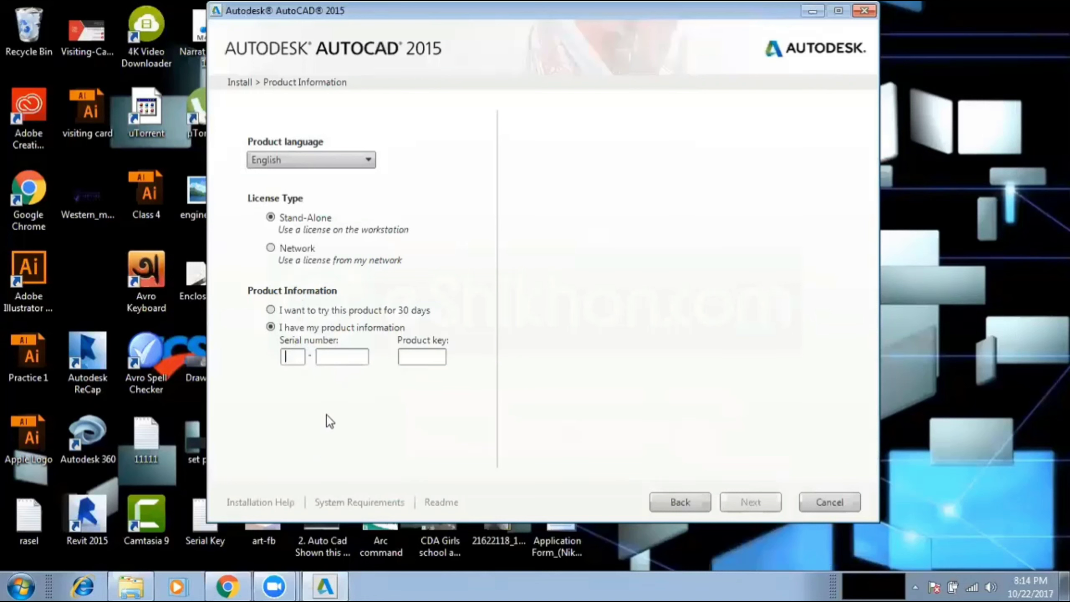
# Open gmail.com in a new Chrome tab and sign out to reach the account chooser.
pyautogui.click(234, 580)
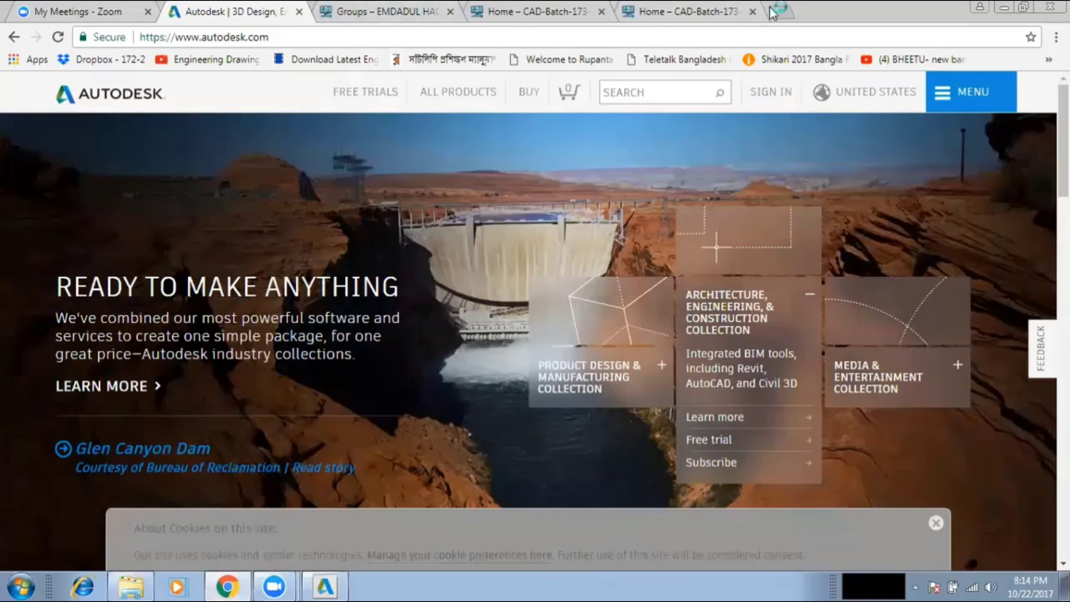
pyautogui.click(771, 11)
pyautogui.write('gm')
pyautogui.press('Return')
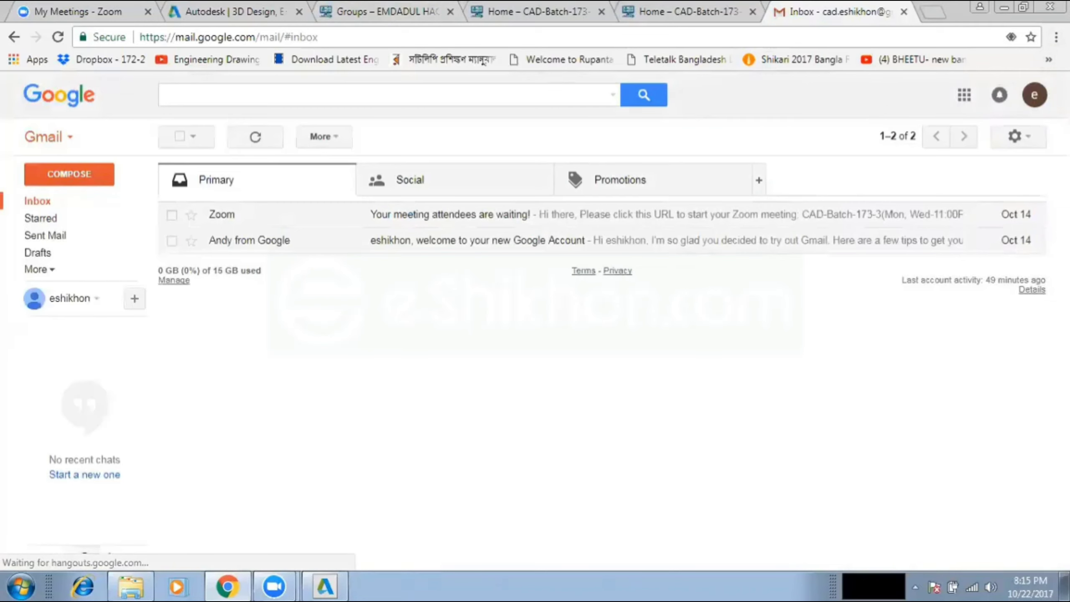
pyautogui.click(1035, 95)
pyautogui.click(987, 245)
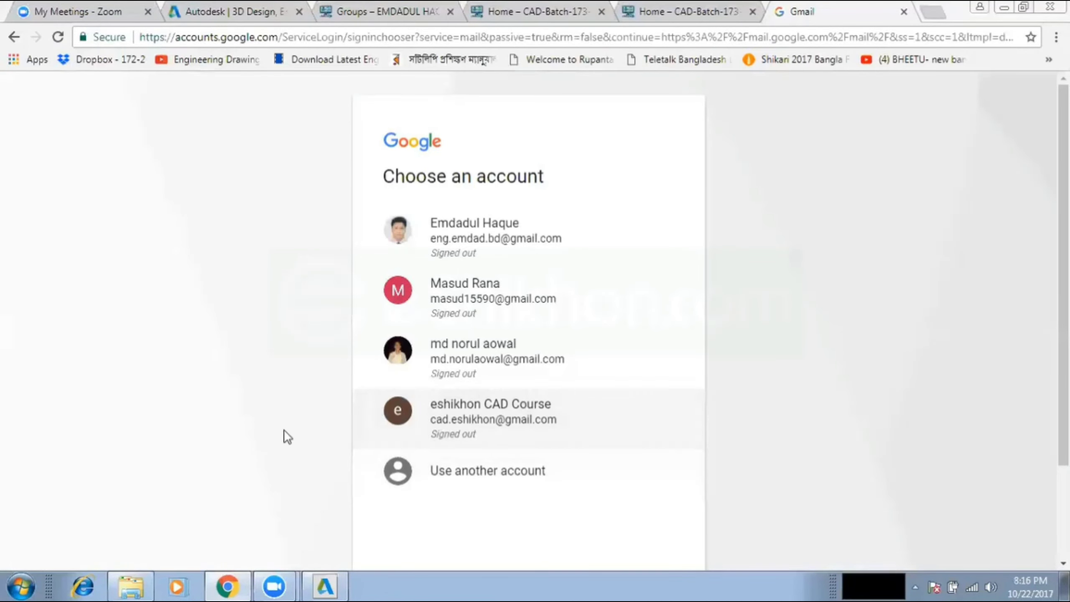
# Pick the Google account and attempt to sign in with its password.
pyautogui.click(451, 224)
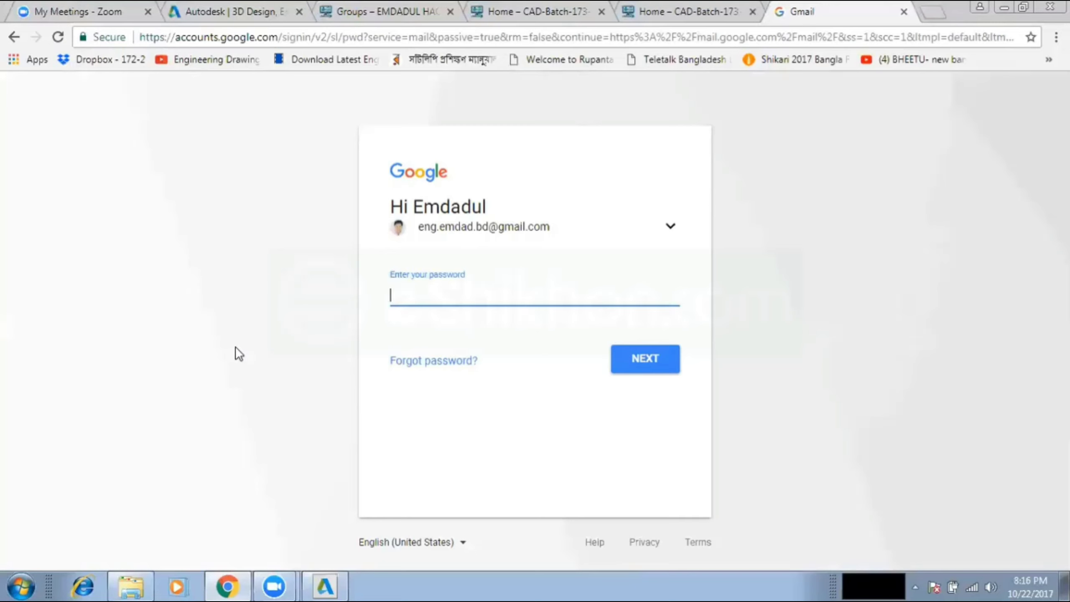
pyautogui.write('****')
pyautogui.press('BackSpace')
pyautogui.press('BackSpace')
pyautogui.press('BackSpace')
pyautogui.press('BackSpace')
pyautogui.write('***********')
pyautogui.press('Return')
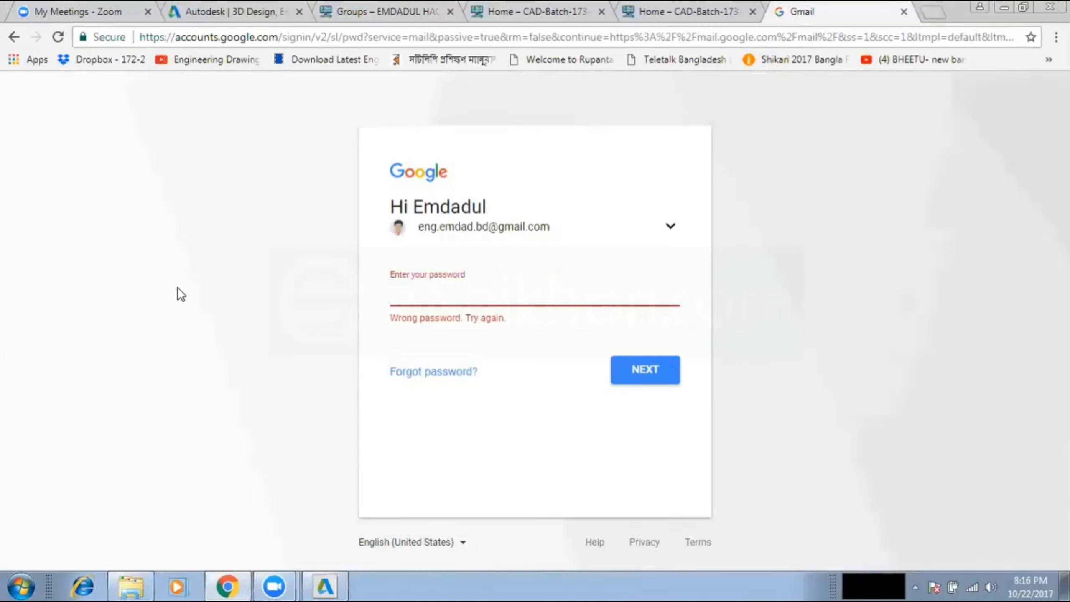
pyautogui.write('********')
pyautogui.press('Return')
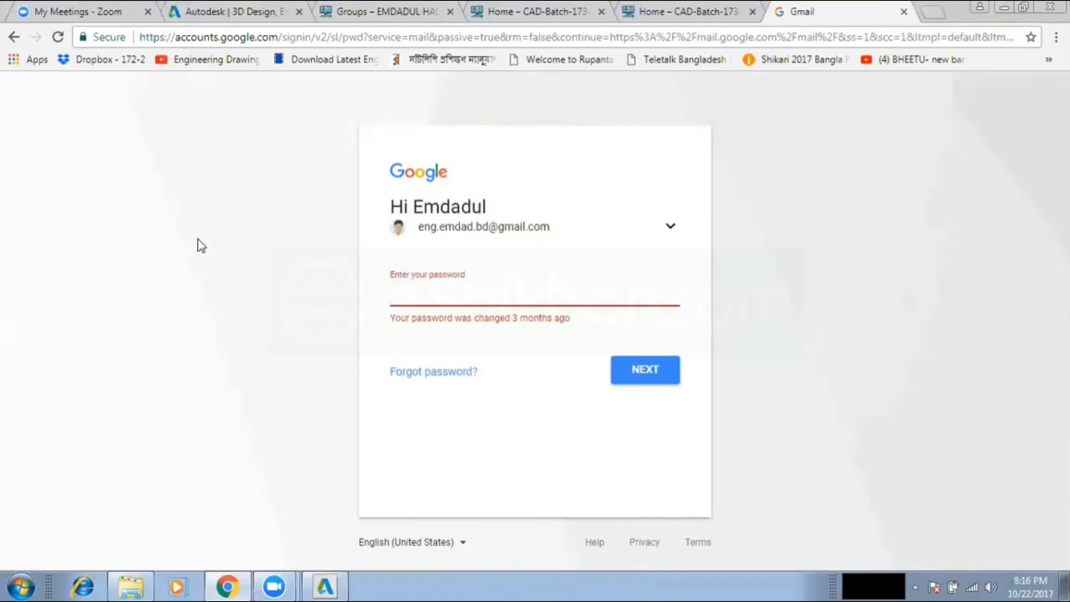
pyautogui.write('*********')
pyautogui.write('*******')
pyautogui.press('Return')
# Re-enter the correct account password until the Gmail inbox opens.
pyautogui.write('*****')
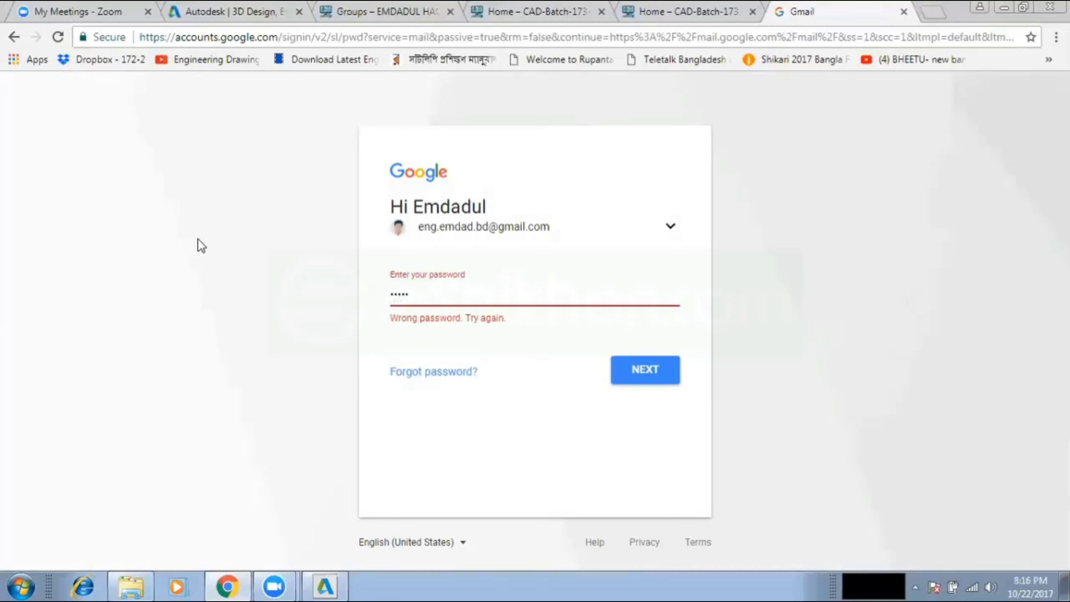
pyautogui.press('BackSpace')
pyautogui.press('BackSpace')
pyautogui.press('BackSpace')
pyautogui.write('**')
pyautogui.press('BackSpace')
pyautogui.press('BackSpace')
pyautogui.write('*********')
pyautogui.press('Return')
pyautogui.write('******')
pyautogui.write('***')
pyautogui.press('Return')
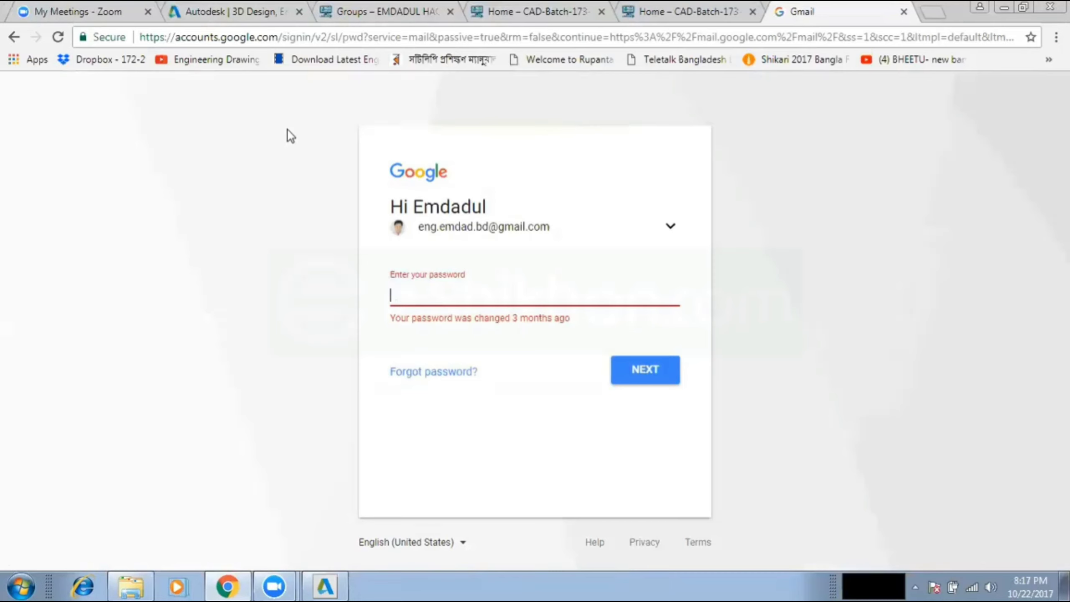
pyautogui.write('********')
pyautogui.write('***')
pyautogui.press('Return')
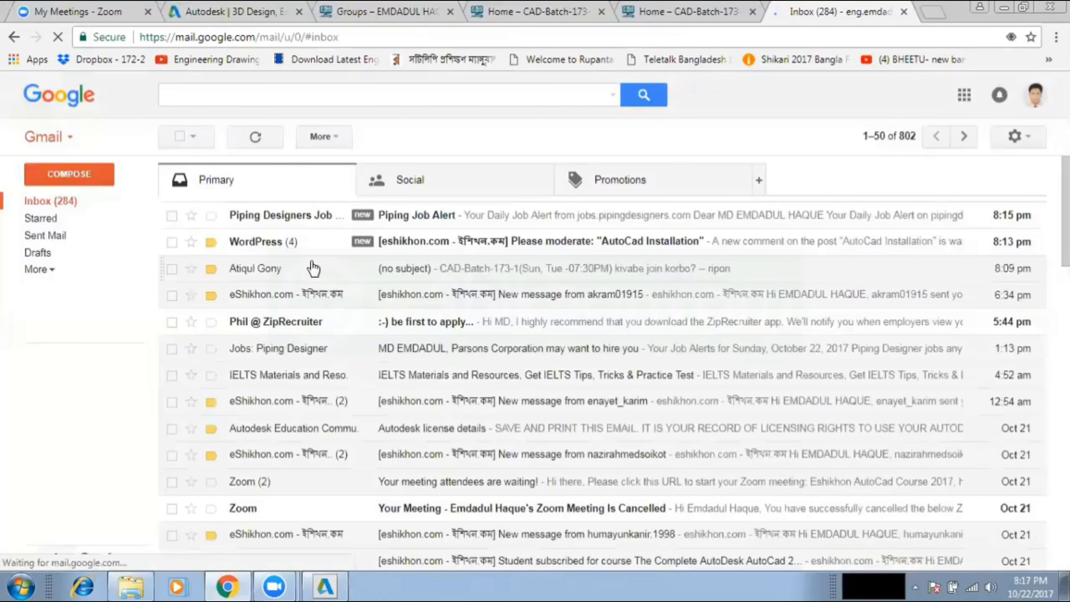
# Search the Gmail mailbox for 'auto'.
pyautogui.click(310, 93)
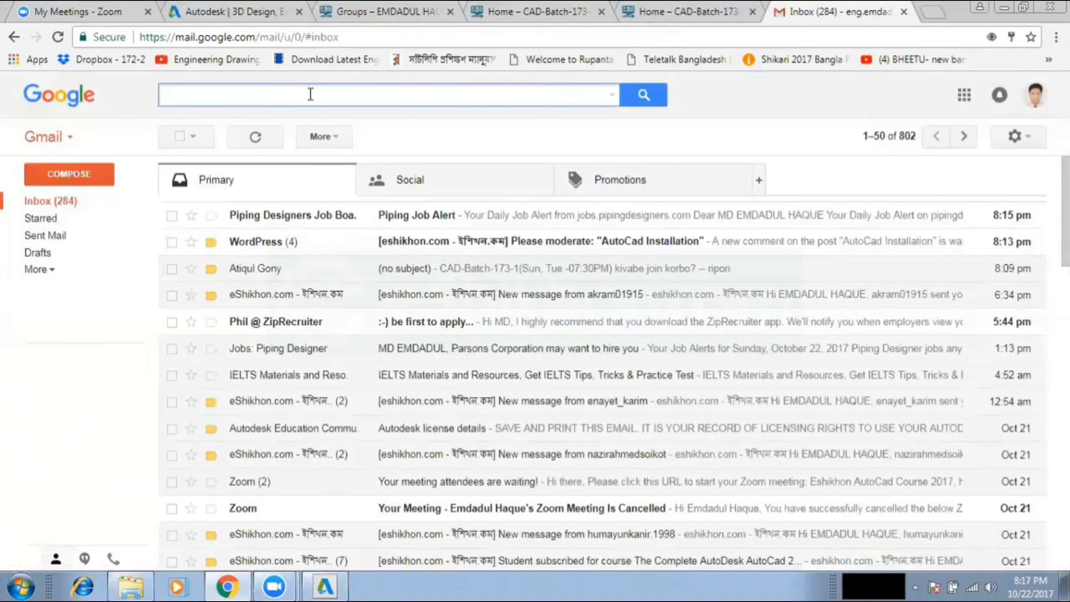
pyautogui.write('auto')
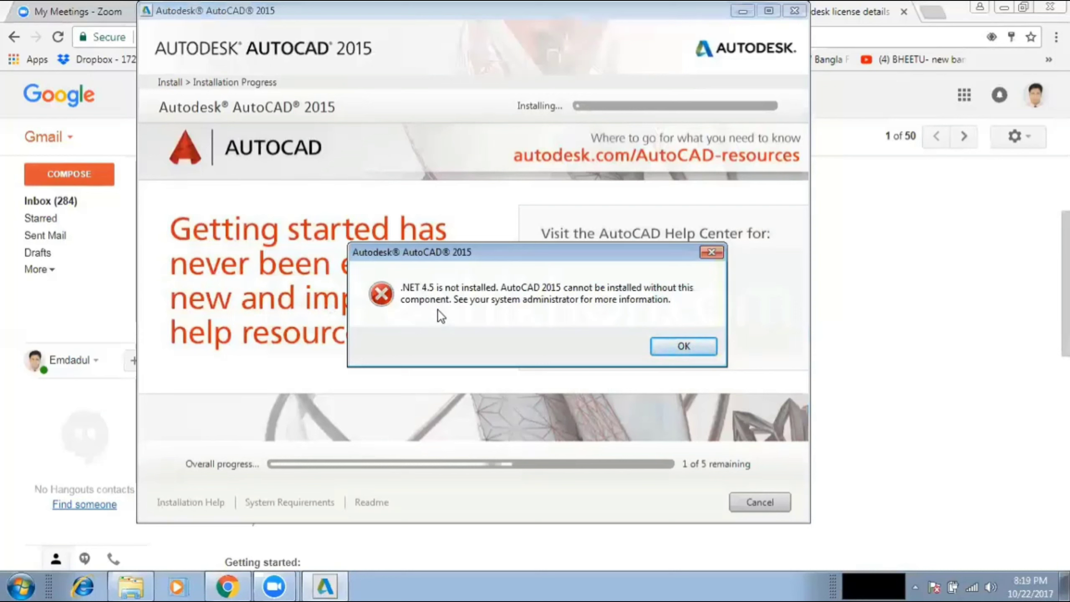
# Dismiss the .NET 4.5 error and error report, close the failed AutoCAD installer, and open a new Chrome tab.
pyautogui.click(684, 346)
pyautogui.click(692, 68)
pyautogui.click(664, 331)
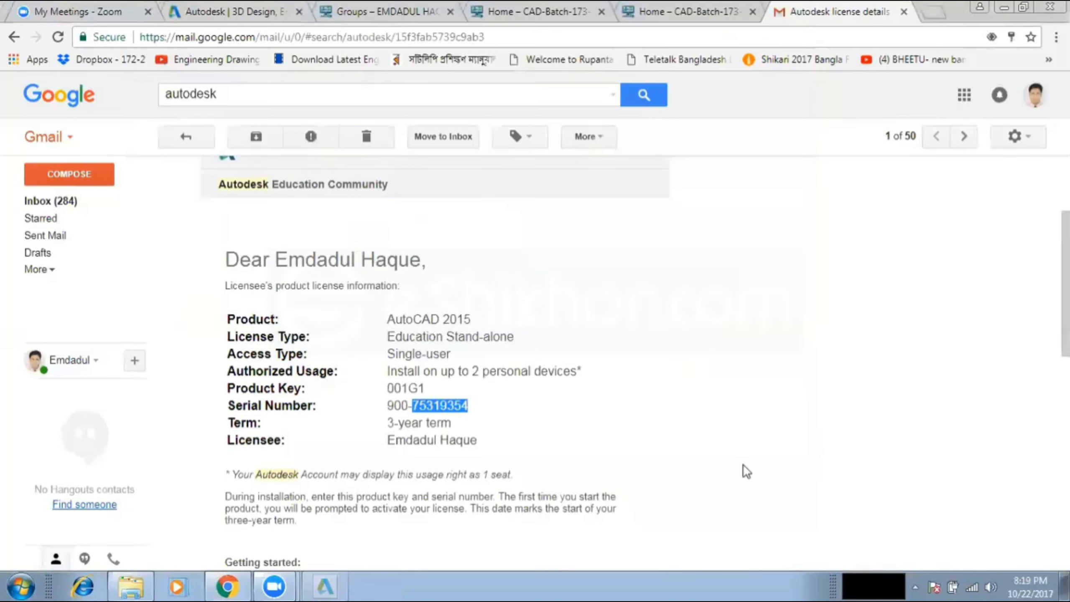
pyautogui.click(932, 13)
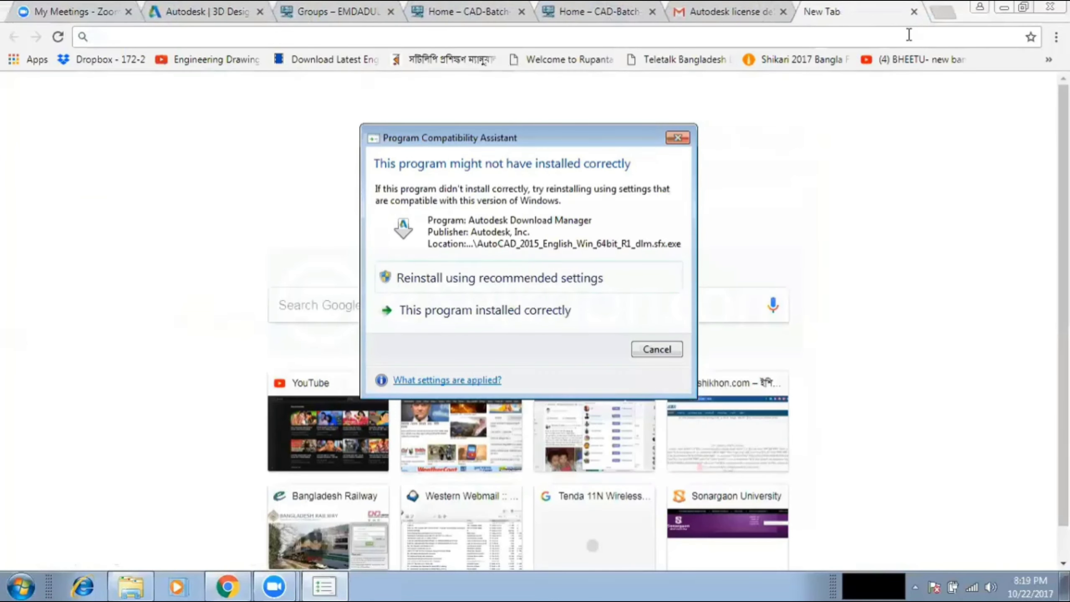
# Skip the compatibility warning, download the .NET Framework 4.5 installer from Microsoft (id=30653), and run dotNetFx45_Full.
pyautogui.click(659, 349)
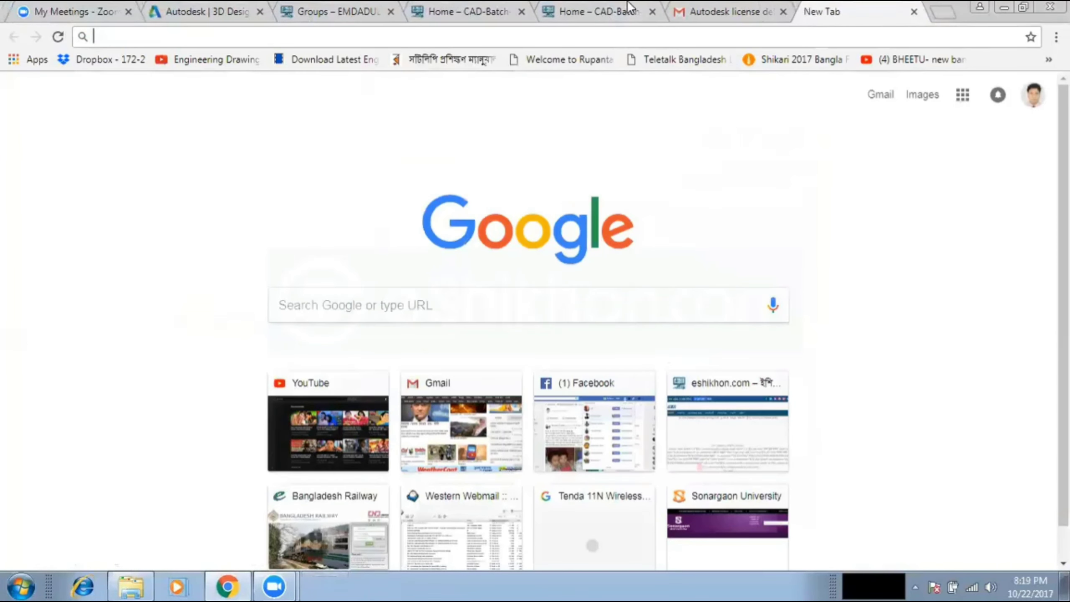
pyautogui.click(627, 37)
pyautogui.write('https://www.microsoft.com/en-us/download/confirmation.aspx?id=30653')
pyautogui.press('Return')
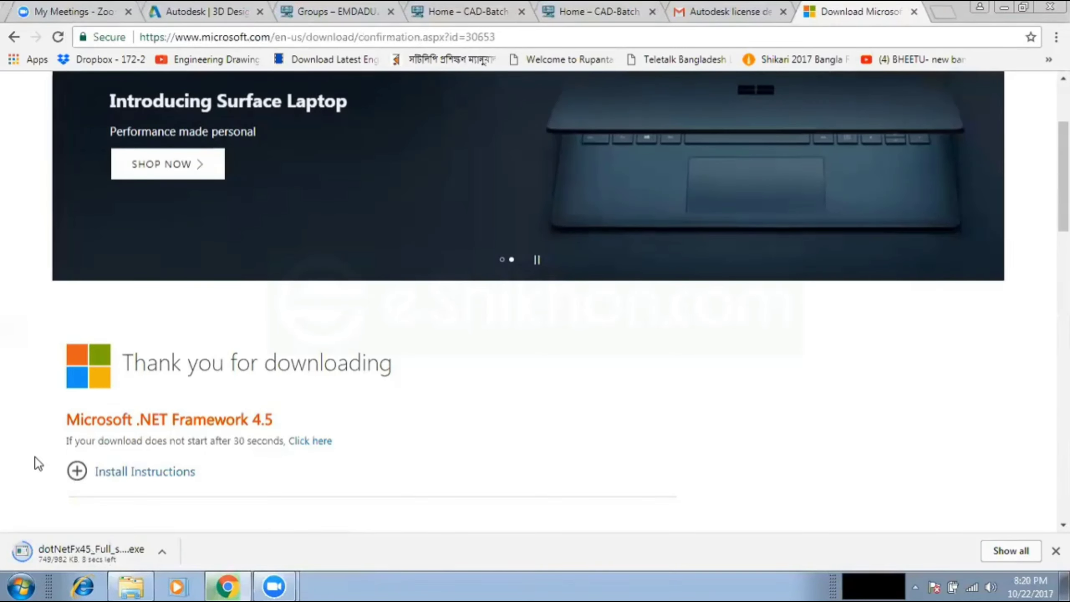
pyautogui.scroll(-4, 27, 402)
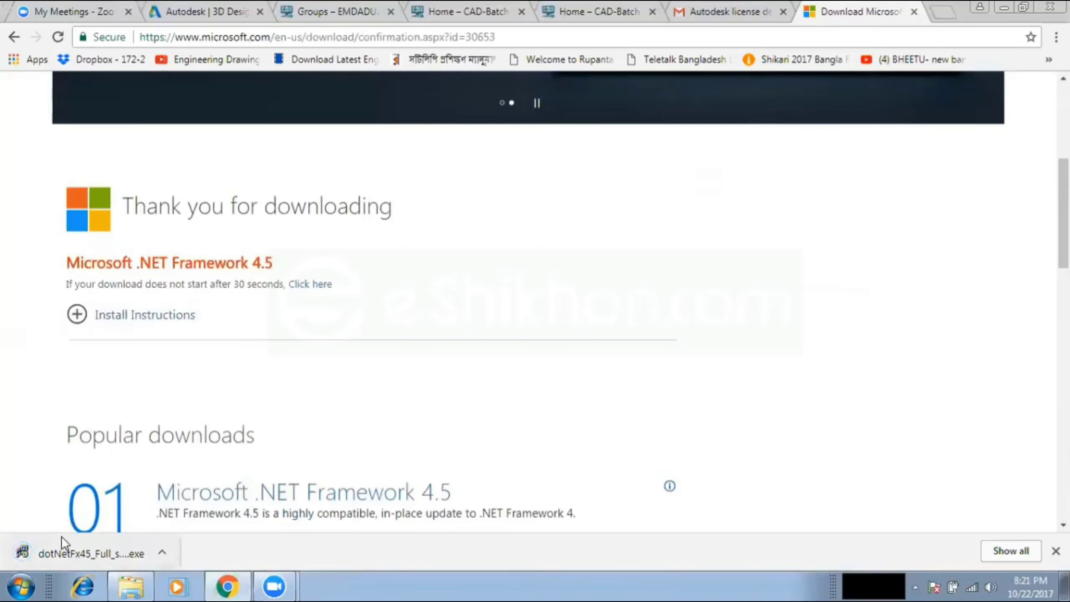
pyautogui.click(62, 547)
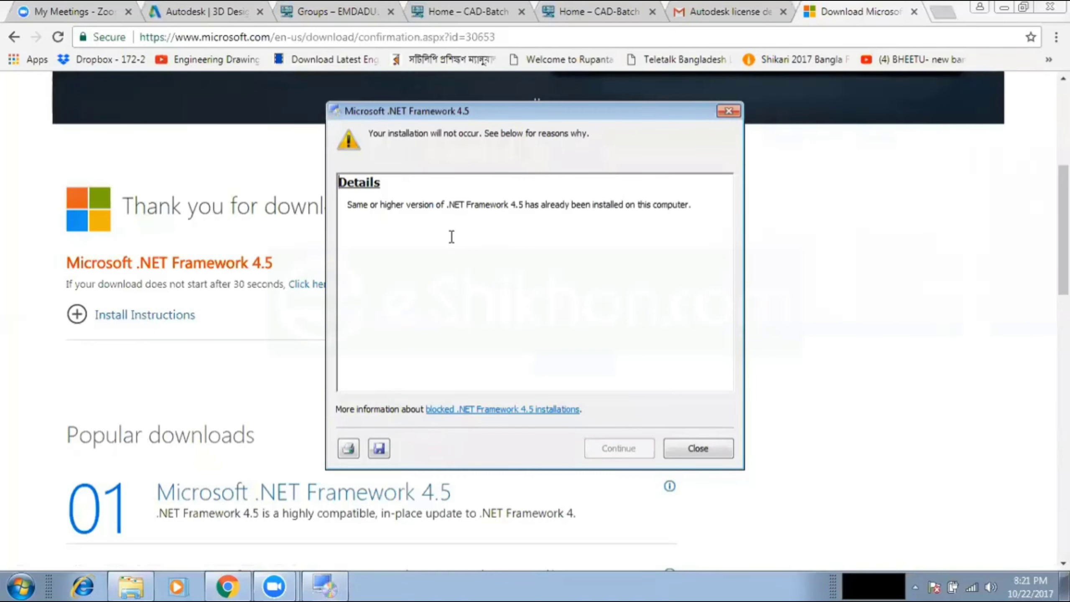
# Save the .NET 4.5 'already installed' details as 'yuu', then open the blocked .NET 4.5 installations help.
pyautogui.click(379, 448)
pyautogui.write('yuu')
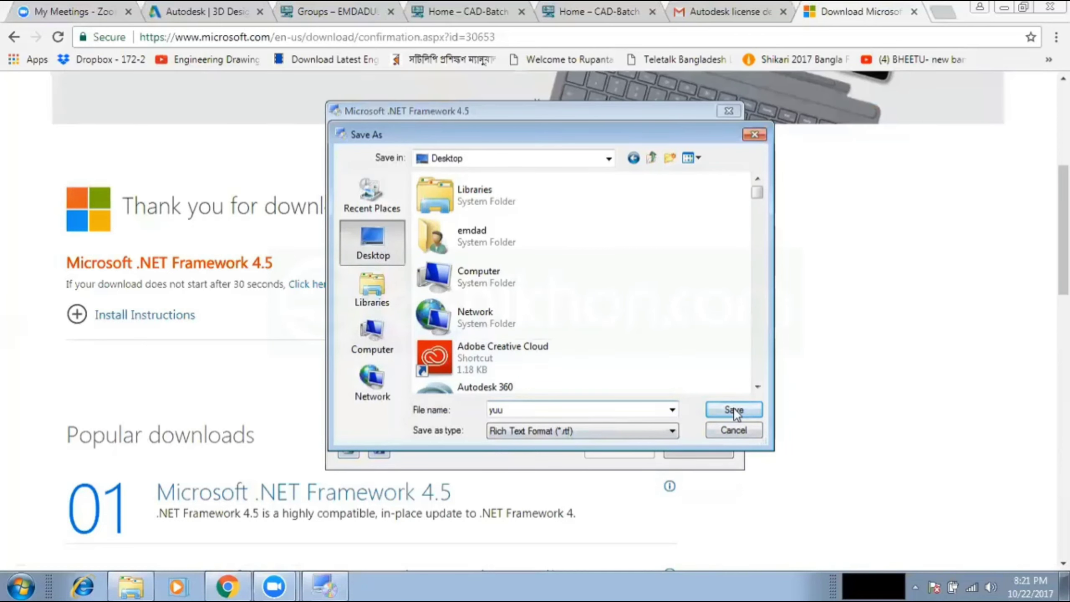
pyautogui.click(735, 410)
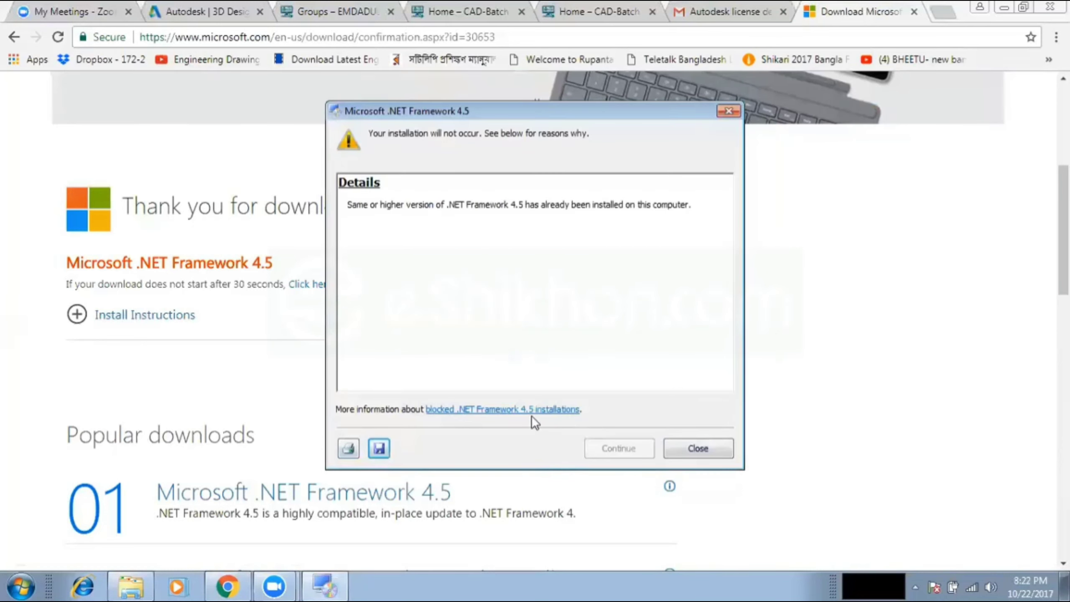
pyautogui.click(521, 409)
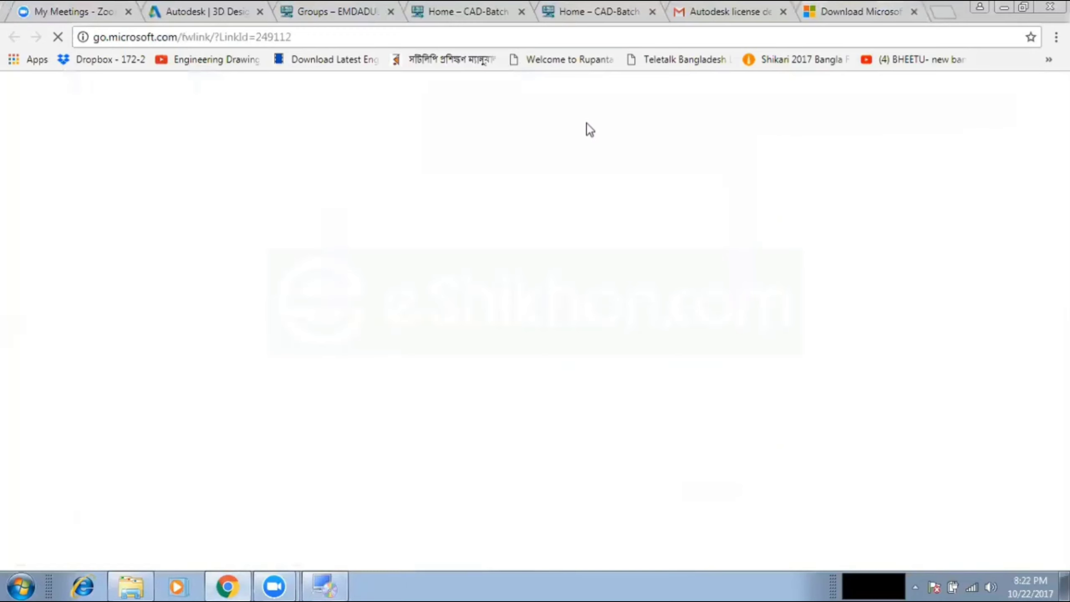
# View the saved .NET 4.5 readme, close it and the installer message, and return to Microsoft's download page.
pyautogui.click(741, 6)
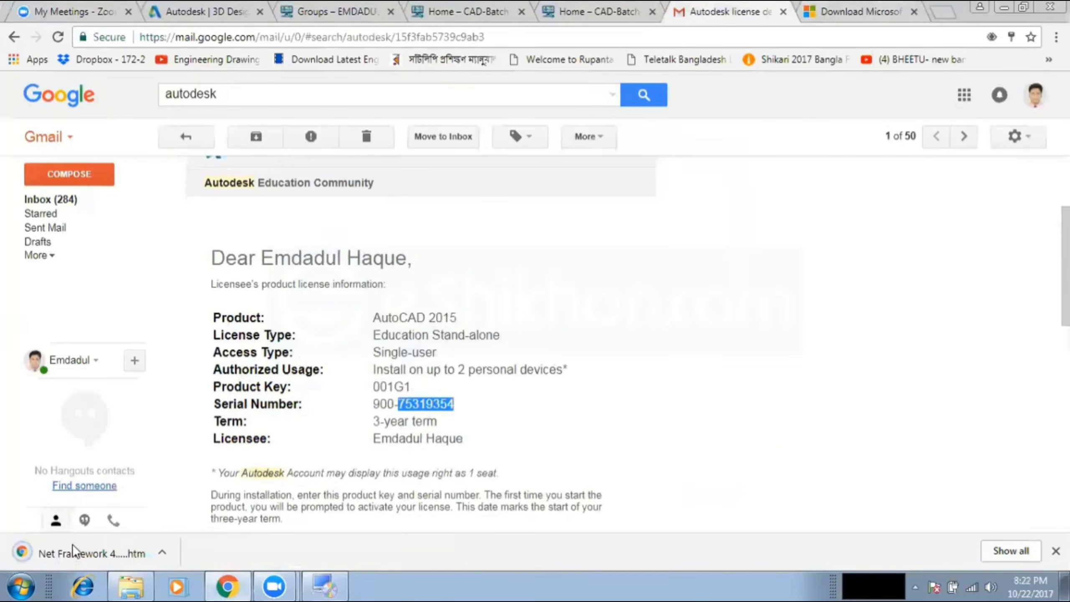
pyautogui.click(72, 547)
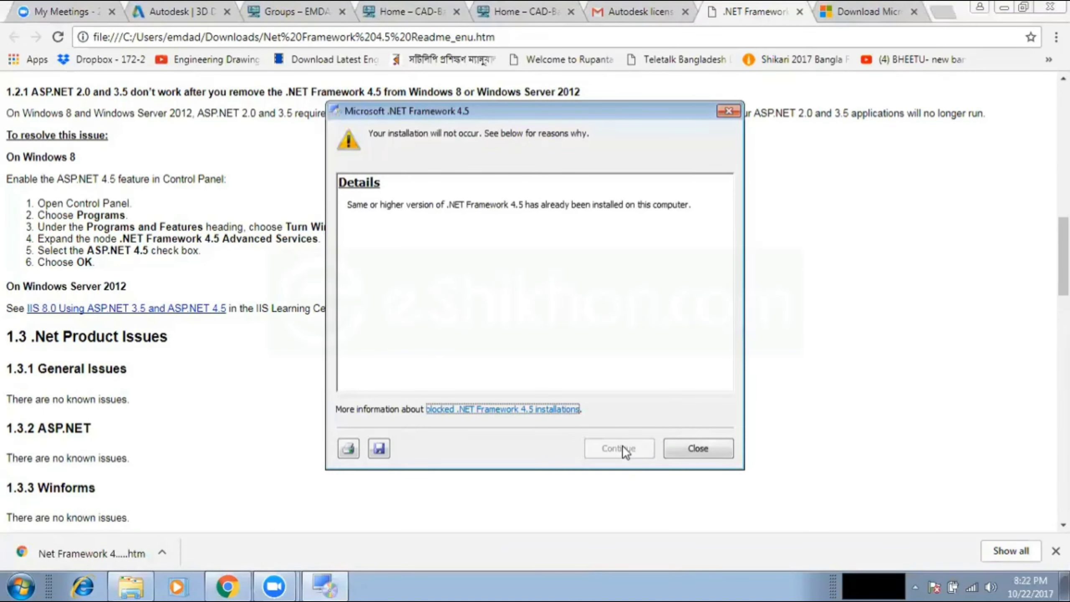
pyautogui.click(729, 111)
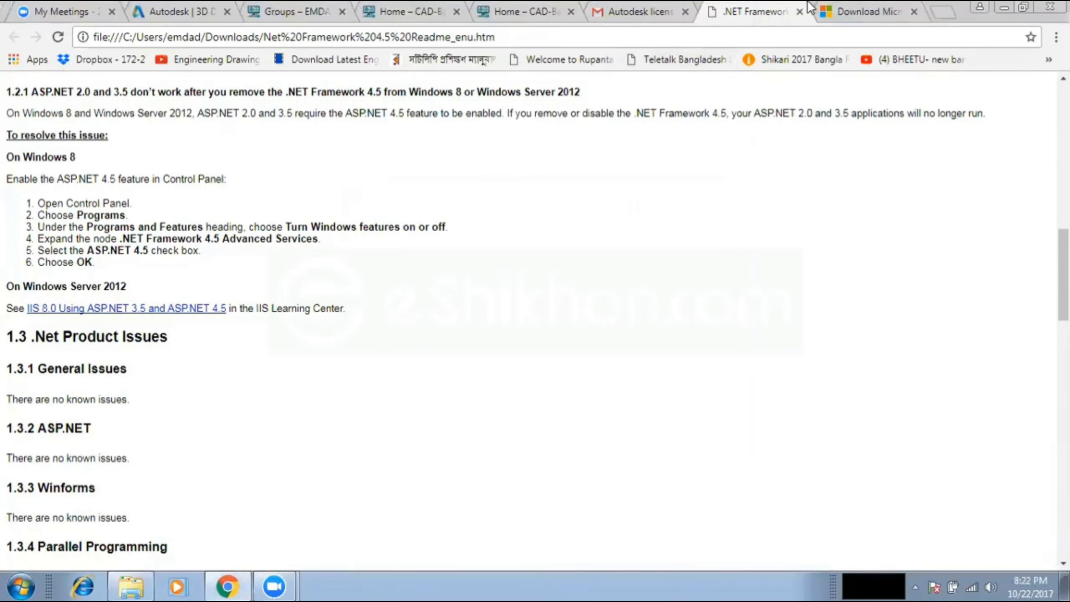
pyautogui.click(799, 12)
pyautogui.click(785, 9)
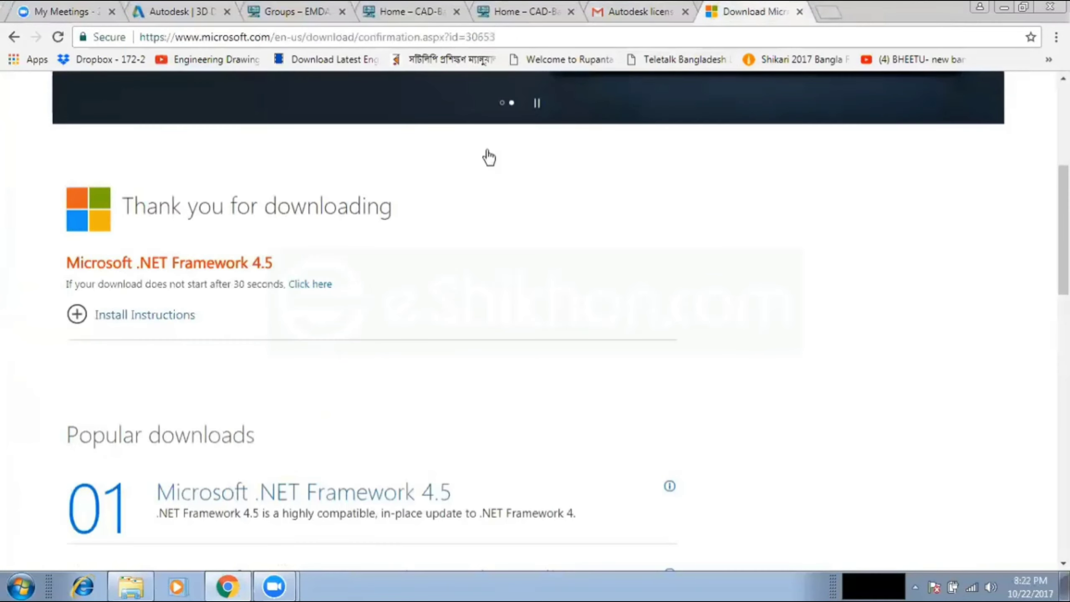
pyautogui.scroll(2, 232, 323)
pyautogui.scroll(5, 127, 316)
pyautogui.scroll(-5, 3, 312)
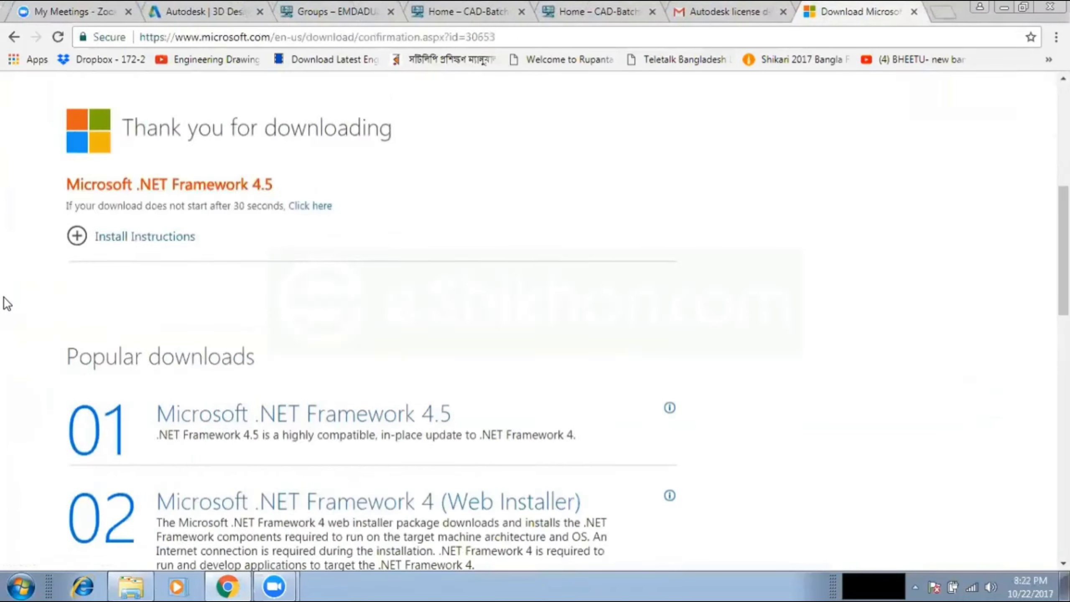
pyautogui.scroll(-3, 4, 305)
pyautogui.scroll(6, 9, 299)
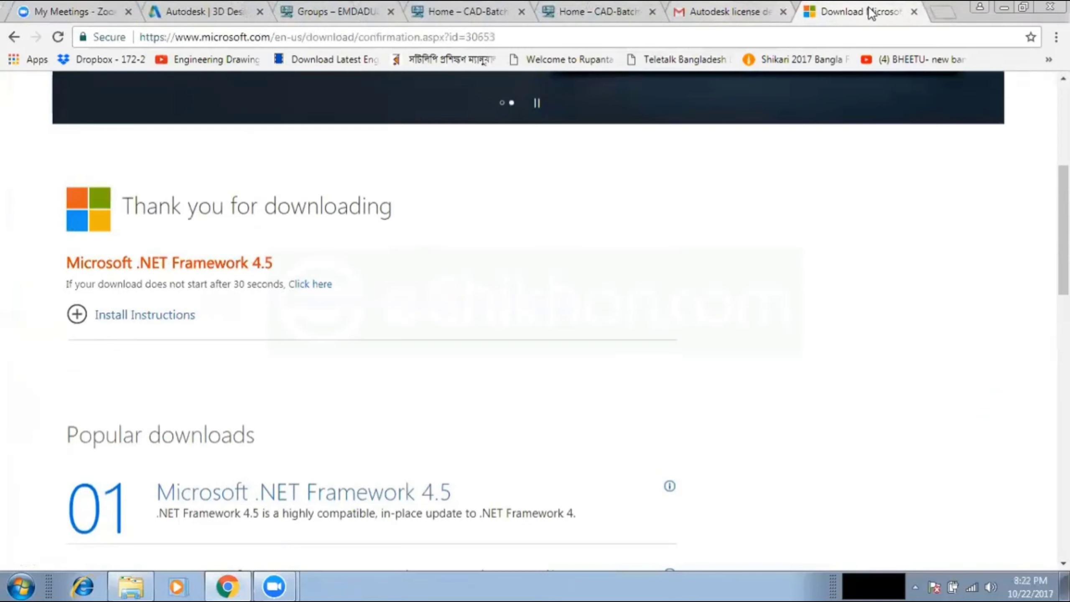
# Flip through the license email, CAD-Batch group and Zoom tabs, ending on the Autodesk 'Ready to Make Anything' homepage.
pyautogui.click(754, 9)
pyautogui.click(830, 9)
pyautogui.click(698, 8)
pyautogui.click(605, 9)
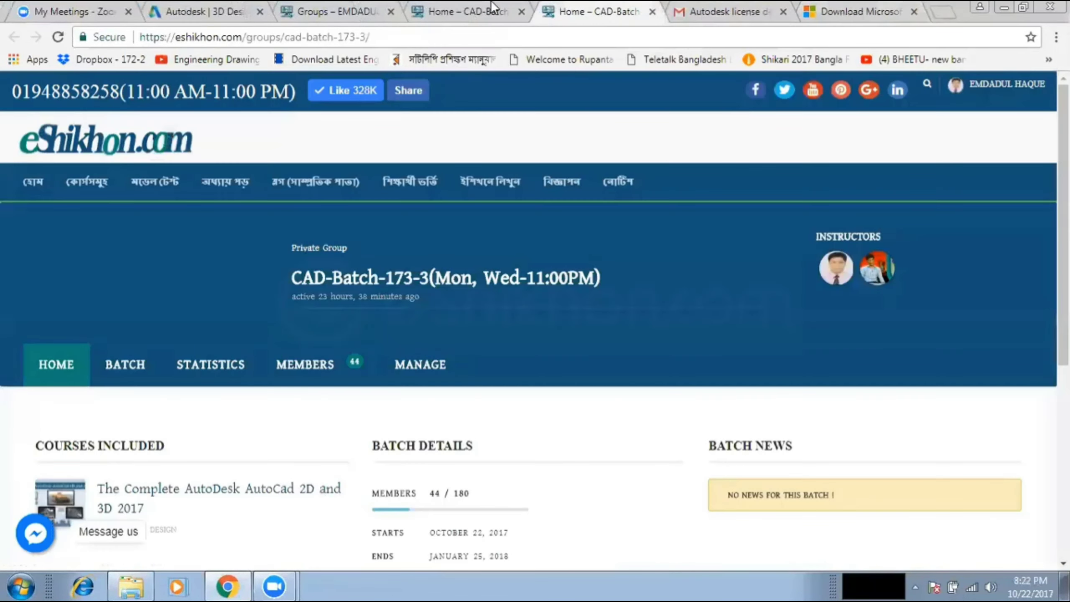
pyautogui.click(484, 9)
pyautogui.click(219, 10)
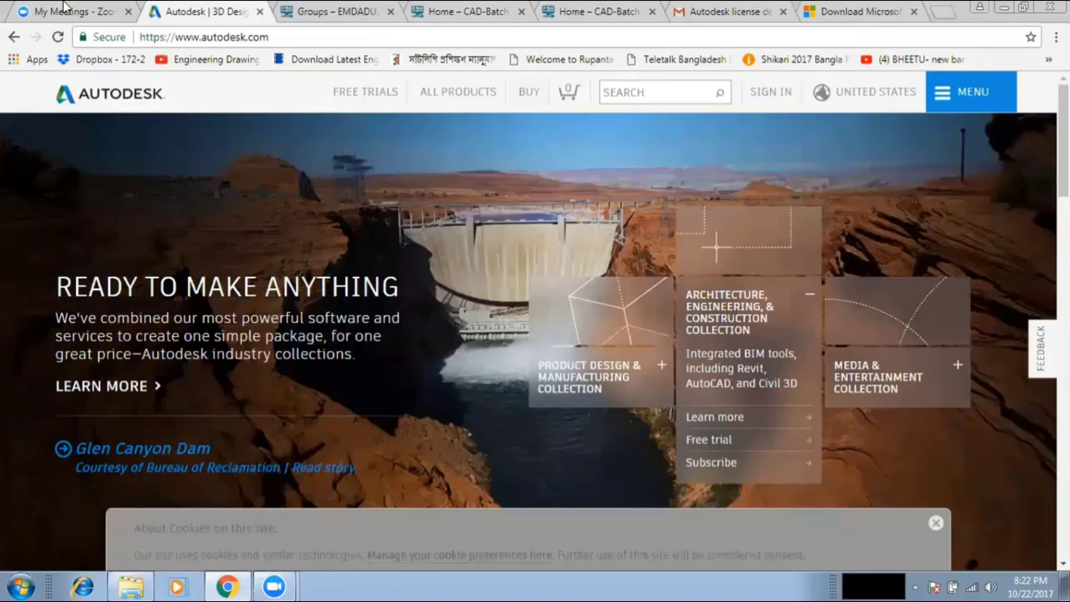
pyautogui.click(67, 9)
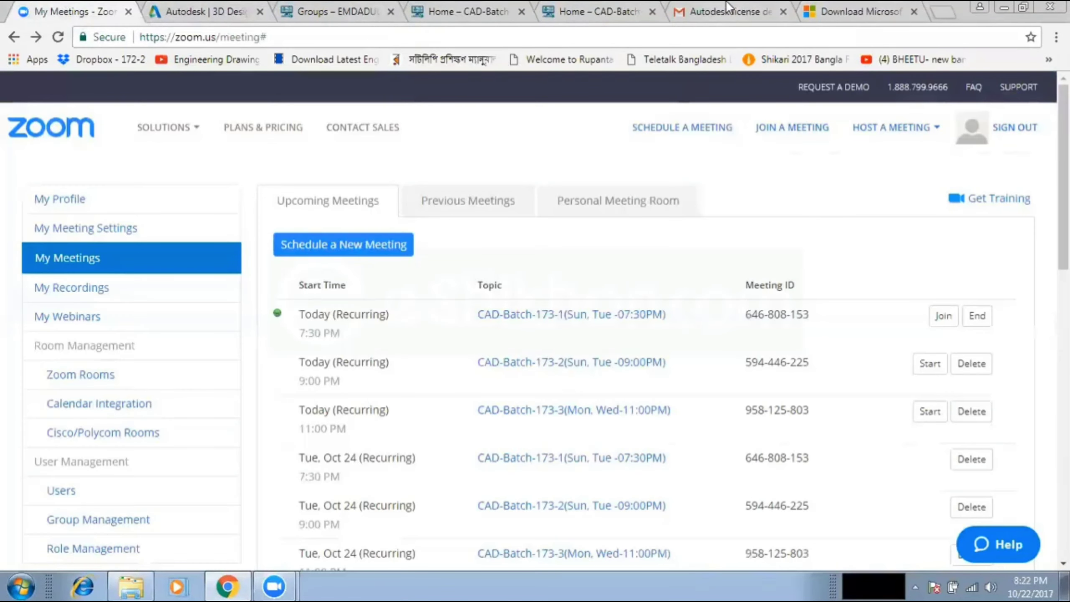
pyautogui.click(727, 3)
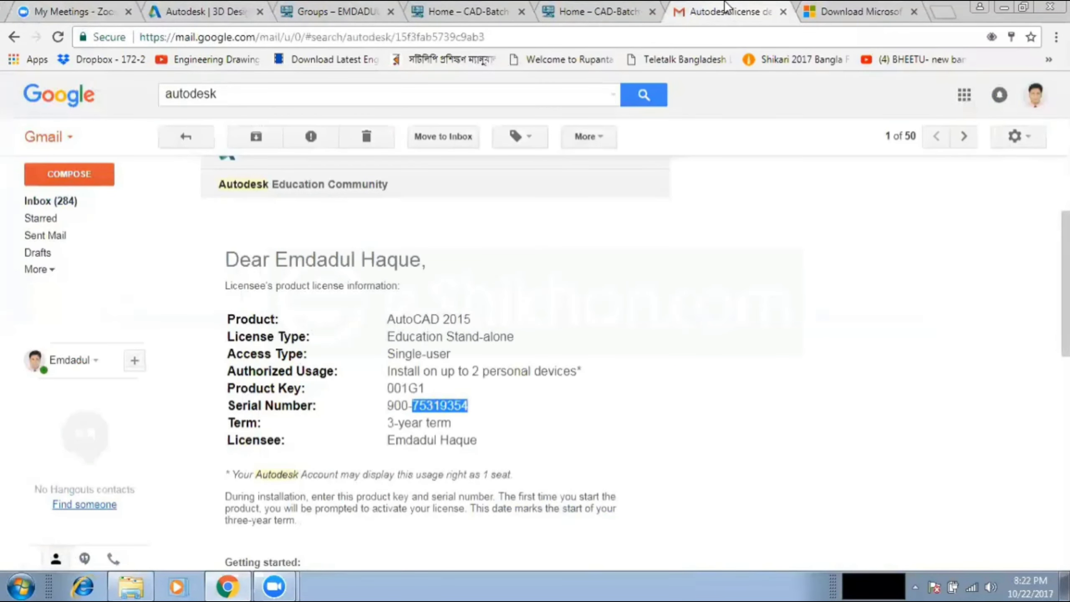
pyautogui.click(202, 11)
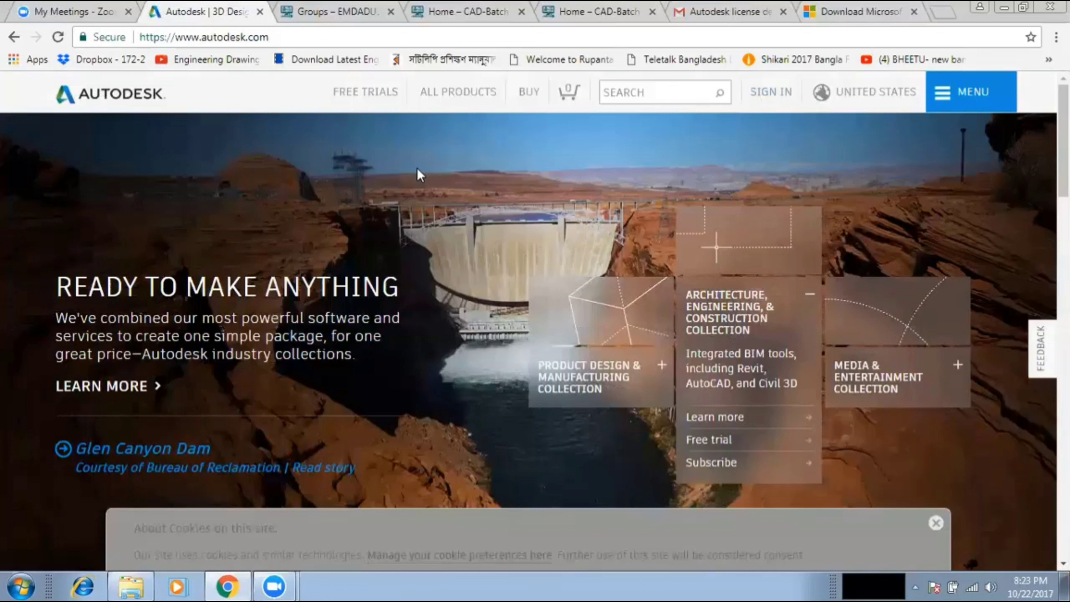